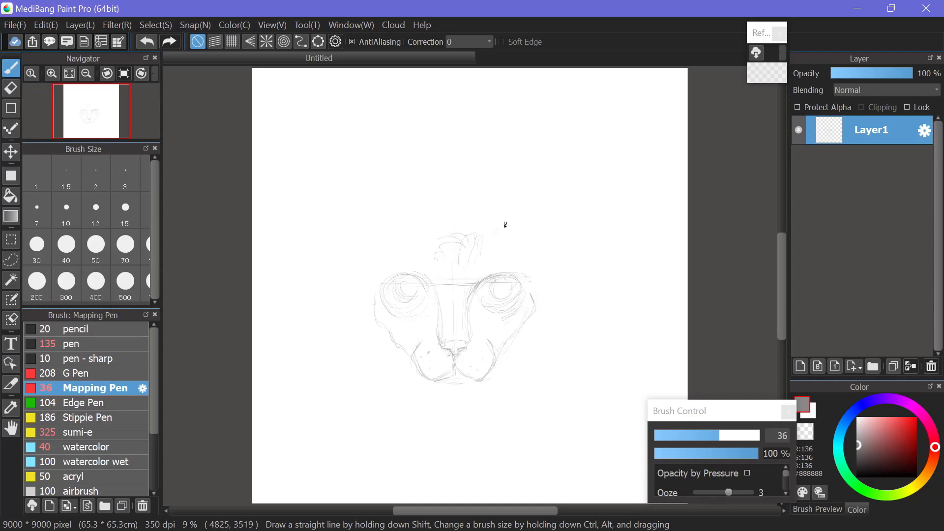
- Lasso the sketched forehead wrinkles and move them higher above the eyes
{"action": "key", "text": "l"}
{"action": "mouse_move", "coordinate": [493, 206]}
{"action": "left_mouse_down"}
{"action": "mouse_move", "coordinate": [499, 266]}
{"action": "mouse_move", "coordinate": [484, 204]}
{"action": "mouse_move", "coordinate": [471, 226]}
{"action": "left_mouse_up"}
{"action": "key", "text": "v"}
{"action": "key", "text": "ctrl+d"}
- Sketch the brow contour above the right eye and shift the forehead wrinkles slightly further up
{"action": "key", "text": "b"}
{"action": "left_click_drag", "start_coordinate": [525, 283], "coordinate": [507, 264]}
{"action": "key", "text": "l"}
{"action": "mouse_move", "coordinate": [508, 196]}
{"action": "left_mouse_down"}
{"action": "mouse_move", "coordinate": [505, 216]}
{"action": "mouse_move", "coordinate": [506, 196]}
{"action": "left_mouse_up"}
{"action": "key", "text": "v"}
{"action": "left_click_drag", "start_coordinate": [468, 223], "coordinate": [465, 214]}
{"action": "key", "text": "ctrl+d"}
{"action": "key", "text": "b"}
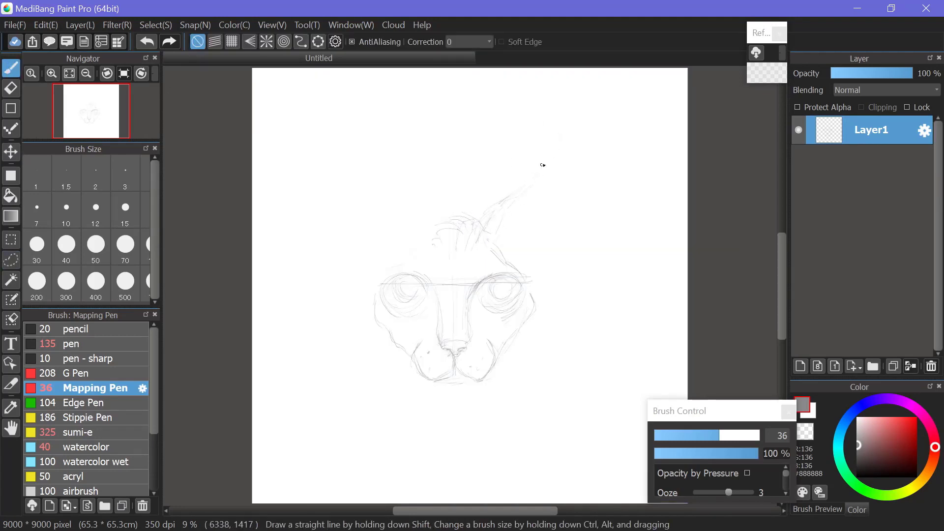
- Sketch a tall pointed ear on the right side of the cat's head, cleaning up its tip
{"action": "left_click_drag", "start_coordinate": [514, 197], "coordinate": [554, 139]}
{"action": "key", "text": "e"}
{"action": "mouse_move", "coordinate": [560, 132]}
{"action": "left_mouse_down"}
{"action": "mouse_move", "coordinate": [576, 171]}
{"action": "mouse_move", "coordinate": [566, 123]}
{"action": "left_mouse_up"}
{"action": "key", "text": "b"}
{"action": "left_click_drag", "start_coordinate": [554, 138], "coordinate": [517, 186]}
- Duplicate the sketched ear, flip it into place on the left side of the head, and merge it into the sketch layer
{"action": "key", "text": "l"}
{"action": "mouse_move", "coordinate": [568, 115]}
{"action": "left_mouse_down"}
{"action": "mouse_move", "coordinate": [591, 169]}
{"action": "mouse_move", "coordinate": [569, 118]}
{"action": "left_mouse_up"}
{"action": "key", "text": "ctrl+c"}
{"action": "key", "text": "ctrl+v"}
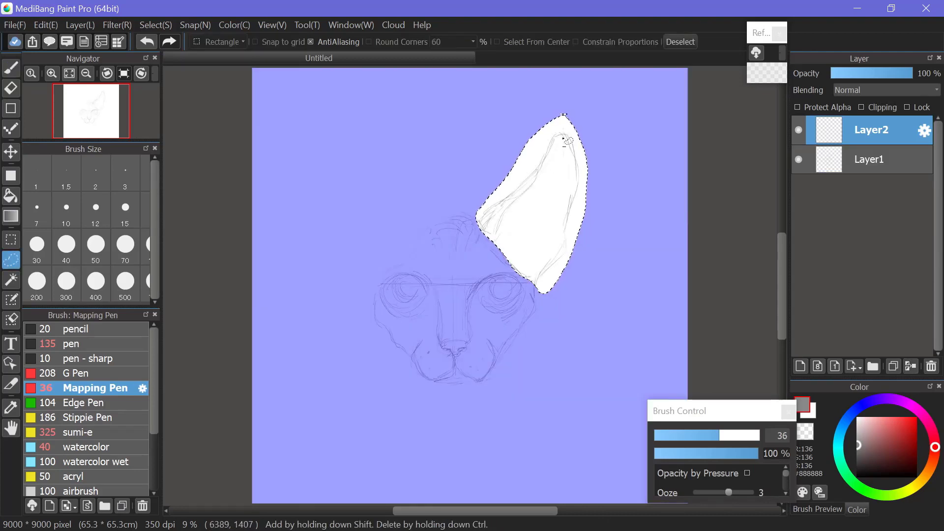
{"action": "key", "text": "ctrl+t"}
{"action": "left_click", "coordinate": [529, 486]}
{"action": "left_click_drag", "start_coordinate": [562, 252], "coordinate": [408, 249]}
{"action": "left_click_drag", "start_coordinate": [470, 280], "coordinate": [409, 258]}
{"action": "key", "text": "Return"}
{"action": "key", "text": "ctrl+d"}
{"action": "left_click", "coordinate": [910, 366]}
- Refine the sketch around the ear bases and chin and stretch the whole head slightly wider
{"action": "key", "text": "b"}
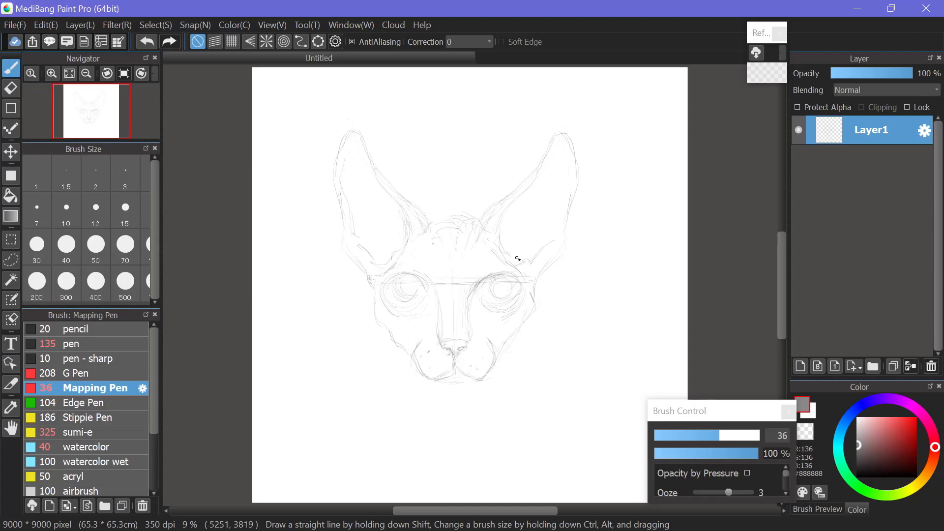
{"action": "key", "text": "ctrl+t"}
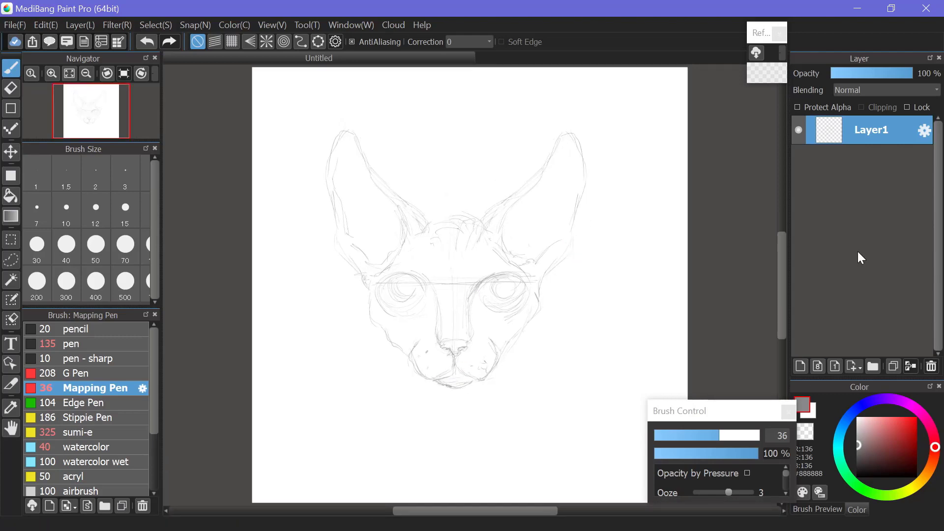
- Fade the sketch layer, add a new layer above it, and set the Mapping Pen to black at size 112
{"action": "left_click", "coordinate": [870, 72]}
{"action": "left_click", "coordinate": [857, 475]}
{"action": "left_click", "coordinate": [801, 366]}
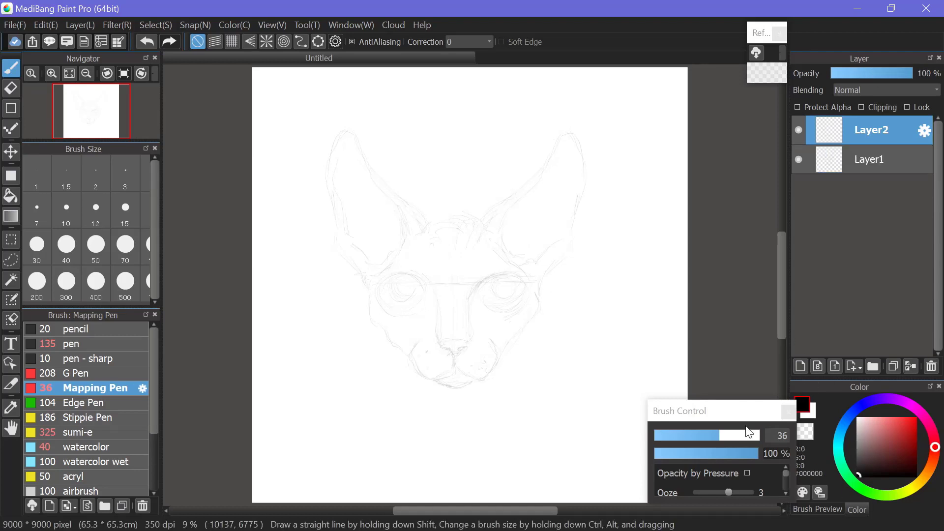
{"action": "left_click", "coordinate": [750, 435]}
- Ink the right eye with a thick round outline and a solid black pupil
{"action": "left_click_drag", "start_coordinate": [476, 290], "coordinate": [506, 276]}
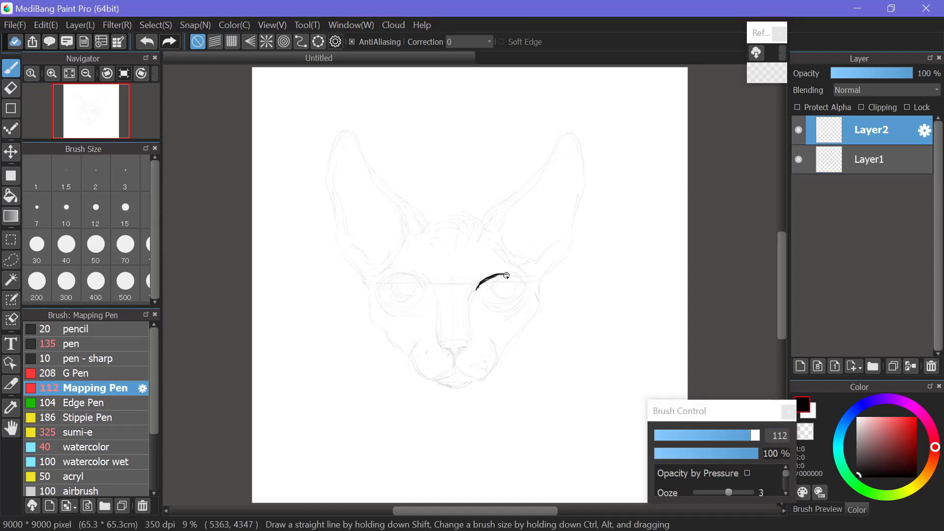
{"action": "scroll", "coordinate": [495, 190], "scroll_direction": "down", "scroll_amount": 1}
{"action": "scroll", "coordinate": [450, 310], "scroll_direction": "up", "scroll_amount": 2}
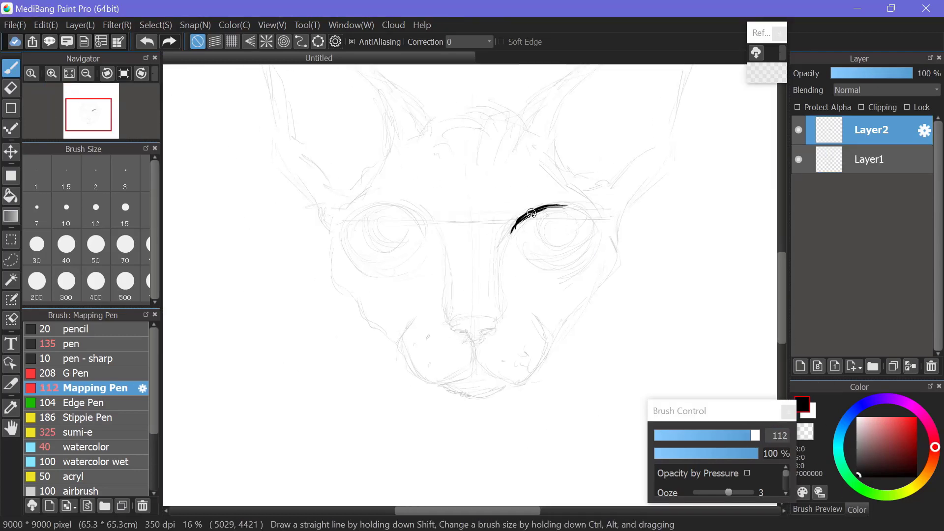
{"action": "left_click_drag", "start_coordinate": [525, 214], "coordinate": [559, 207]}
{"action": "mouse_move", "coordinate": [547, 206]}
{"action": "left_mouse_down"}
{"action": "mouse_move", "coordinate": [579, 213]}
{"action": "mouse_move", "coordinate": [587, 233]}
{"action": "mouse_move", "coordinate": [558, 204]}
{"action": "mouse_move", "coordinate": [567, 206]}
{"action": "mouse_move", "coordinate": [589, 234]}
{"action": "mouse_move", "coordinate": [562, 205]}
{"action": "mouse_move", "coordinate": [518, 225]}
{"action": "mouse_move", "coordinate": [531, 213]}
{"action": "mouse_move", "coordinate": [514, 237]}
{"action": "mouse_move", "coordinate": [551, 245]}
{"action": "left_mouse_up"}
{"action": "mouse_move", "coordinate": [564, 219]}
{"action": "left_mouse_down"}
{"action": "mouse_move", "coordinate": [542, 212]}
{"action": "mouse_move", "coordinate": [566, 230]}
{"action": "mouse_move", "coordinate": [539, 218]}
{"action": "mouse_move", "coordinate": [563, 222]}
{"action": "mouse_move", "coordinate": [545, 220]}
{"action": "mouse_move", "coordinate": [552, 213]}
{"action": "mouse_move", "coordinate": [542, 223]}
{"action": "mouse_move", "coordinate": [563, 234]}
{"action": "mouse_move", "coordinate": [556, 218]}
{"action": "mouse_move", "coordinate": [576, 247]}
{"action": "mouse_move", "coordinate": [558, 264]}
{"action": "mouse_move", "coordinate": [585, 226]}
{"action": "left_mouse_up"}
{"action": "left_click_drag", "start_coordinate": [515, 248], "coordinate": [533, 266]}
{"action": "left_click_drag", "start_coordinate": [513, 243], "coordinate": [539, 267]}
- Ink the left eye's inner corner and enlarge the inked line art slightly with a transform
{"action": "left_click_drag", "start_coordinate": [420, 216], "coordinate": [425, 231]}
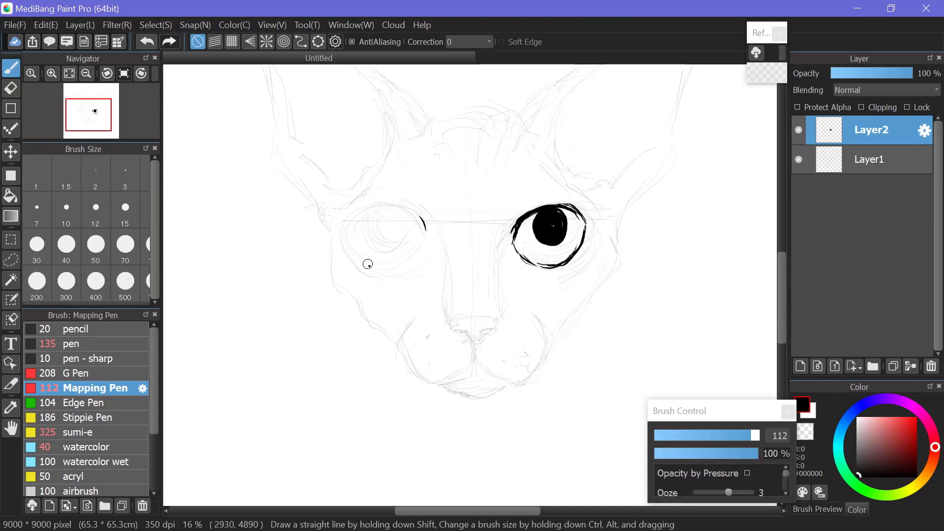
{"action": "key", "text": "ctrl+t"}
{"action": "left_click_drag", "start_coordinate": [586, 180], "coordinate": [593, 176]}
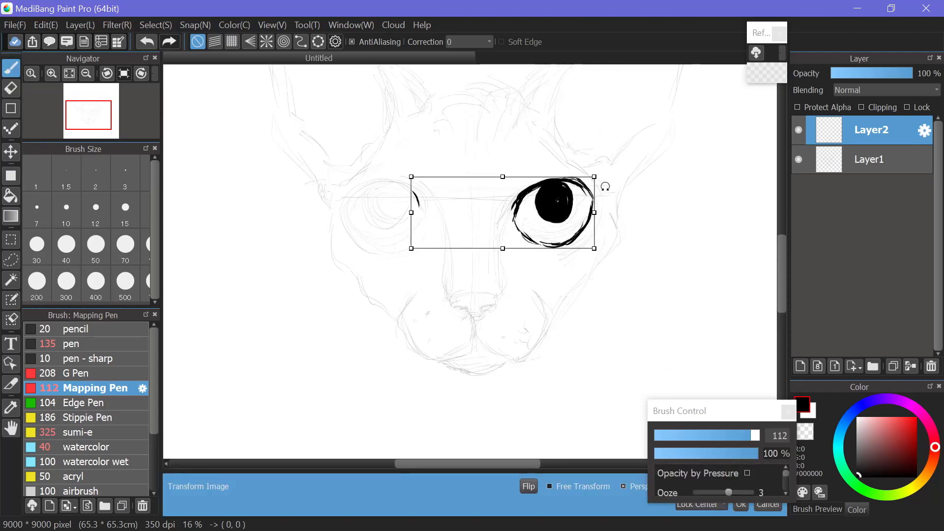
{"action": "key", "text": "Return"}
- Ink the left eye's upper lid and fill its round pupil solid black
{"action": "mouse_move", "coordinate": [422, 237]}
{"action": "left_mouse_down"}
{"action": "mouse_move", "coordinate": [406, 210]}
{"action": "mouse_move", "coordinate": [415, 224]}
{"action": "mouse_move", "coordinate": [389, 208]}
{"action": "mouse_move", "coordinate": [361, 211]}
{"action": "mouse_move", "coordinate": [400, 231]}
{"action": "mouse_move", "coordinate": [383, 224]}
{"action": "mouse_move", "coordinate": [389, 246]}
{"action": "left_mouse_up"}
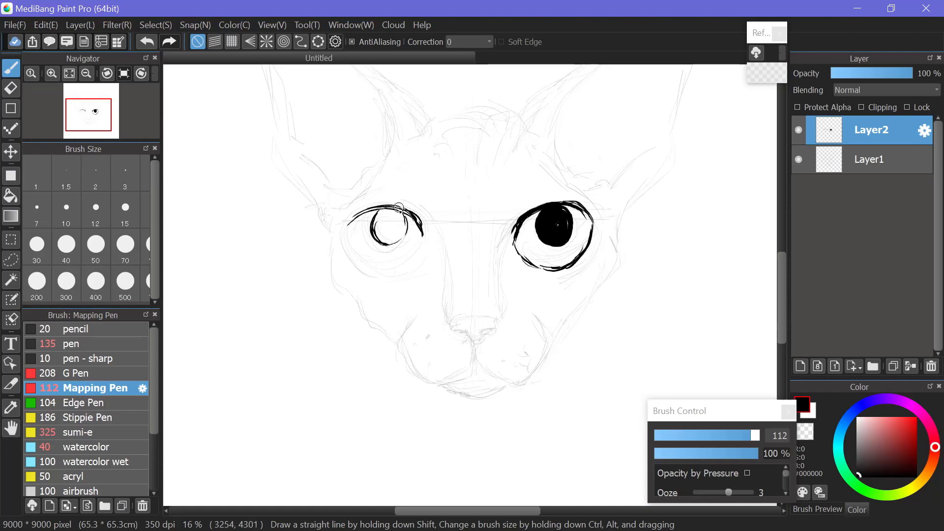
{"action": "left_click_drag", "start_coordinate": [404, 212], "coordinate": [387, 246]}
{"action": "left_click_drag", "start_coordinate": [382, 232], "coordinate": [383, 246]}
{"action": "mouse_move", "coordinate": [381, 211]}
{"action": "left_mouse_down"}
{"action": "mouse_move", "coordinate": [398, 238]}
{"action": "mouse_move", "coordinate": [384, 237]}
{"action": "mouse_move", "coordinate": [398, 233]}
{"action": "mouse_move", "coordinate": [404, 207]}
{"action": "mouse_move", "coordinate": [351, 219]}
{"action": "left_mouse_up"}
{"action": "mouse_move", "coordinate": [381, 205]}
{"action": "left_mouse_down"}
{"action": "mouse_move", "coordinate": [348, 226]}
{"action": "mouse_move", "coordinate": [376, 208]}
{"action": "left_mouse_up"}
{"action": "key", "text": "e"}
{"action": "key", "text": "b"}
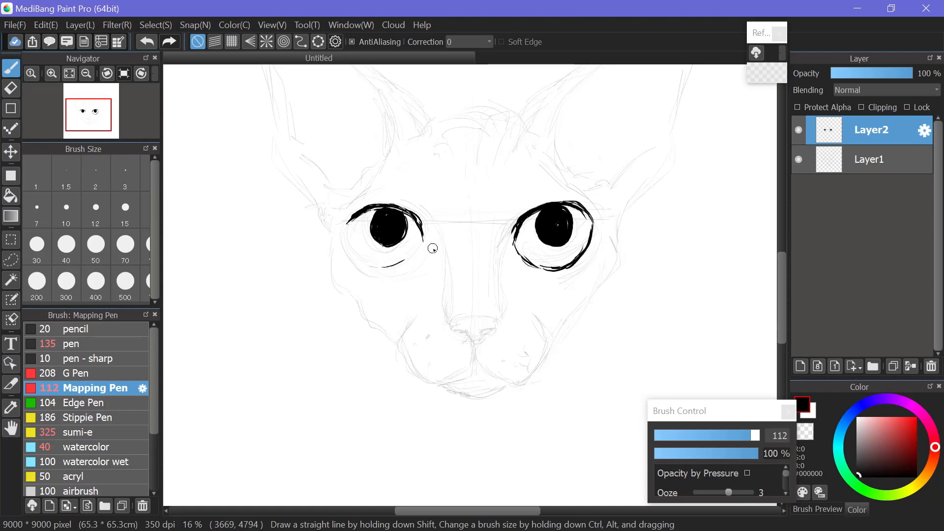
- Ink the left eye's lower outline to close the eye shape
{"action": "mouse_move", "coordinate": [421, 247]}
{"action": "left_mouse_down"}
{"action": "mouse_move", "coordinate": [384, 270]}
{"action": "mouse_move", "coordinate": [411, 255]}
{"action": "left_mouse_up"}
{"action": "mouse_move", "coordinate": [349, 225]}
{"action": "left_mouse_down"}
{"action": "mouse_move", "coordinate": [375, 265]}
{"action": "mouse_move", "coordinate": [365, 261]}
{"action": "mouse_move", "coordinate": [383, 267]}
{"action": "left_mouse_up"}
{"action": "key", "text": "e"}
{"action": "key", "text": "b"}
{"action": "left_click_drag", "start_coordinate": [351, 236], "coordinate": [374, 265]}
{"action": "left_click_drag", "start_coordinate": [421, 238], "coordinate": [421, 246]}
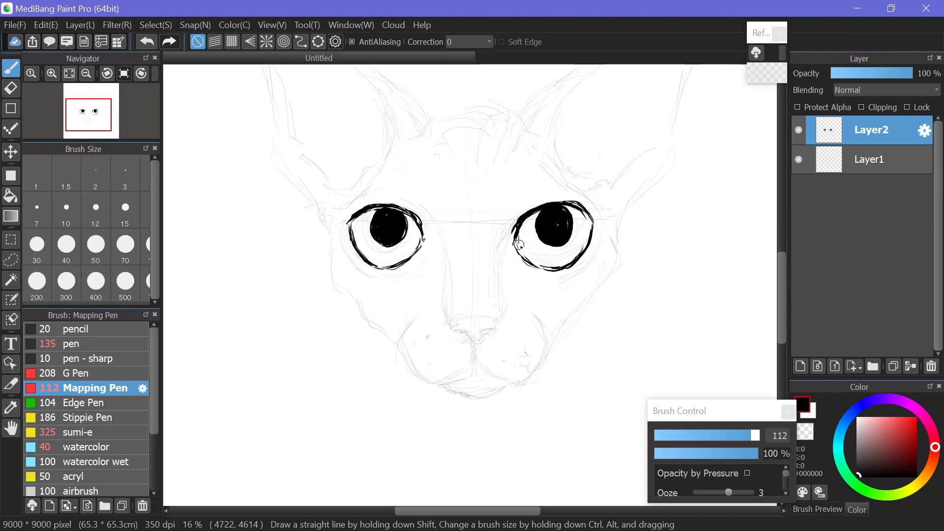
- Extend and thicken the inner corners of both eyes
{"action": "left_click_drag", "start_coordinate": [514, 244], "coordinate": [517, 250]}
{"action": "left_click_drag", "start_coordinate": [410, 211], "coordinate": [426, 256]}
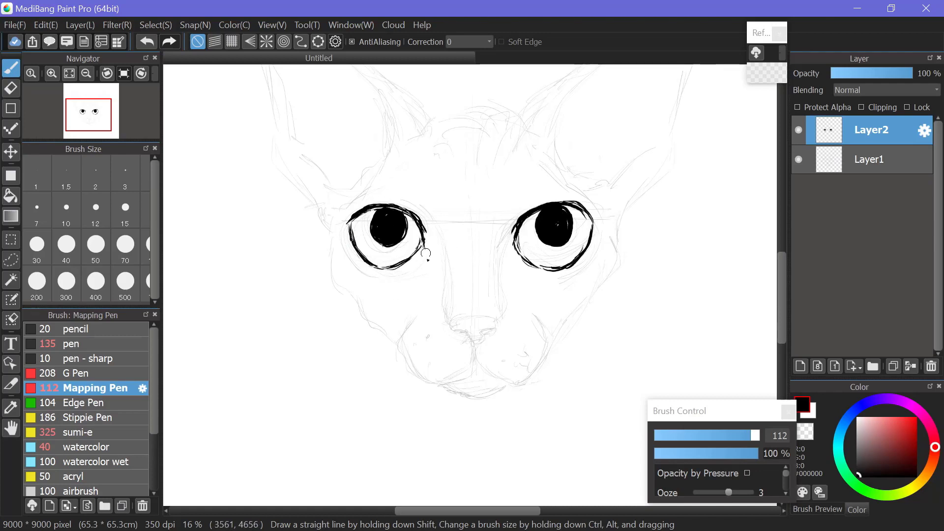
{"action": "left_click_drag", "start_coordinate": [516, 231], "coordinate": [509, 252]}
- Lasso the inked left eye and move it slightly closer to the nose
{"action": "key", "text": "l"}
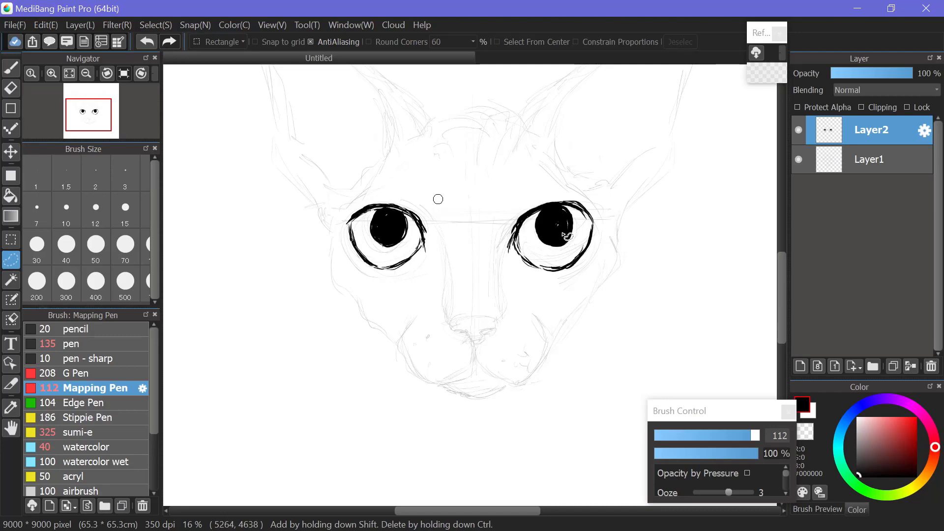
{"action": "mouse_move", "coordinate": [435, 203]}
{"action": "left_mouse_down"}
{"action": "mouse_move", "coordinate": [427, 184]}
{"action": "mouse_move", "coordinate": [433, 199]}
{"action": "left_mouse_up"}
{"action": "key", "text": "v"}
{"action": "left_click_drag", "start_coordinate": [421, 244], "coordinate": [428, 246]}
{"action": "key", "text": "ctrl+d"}
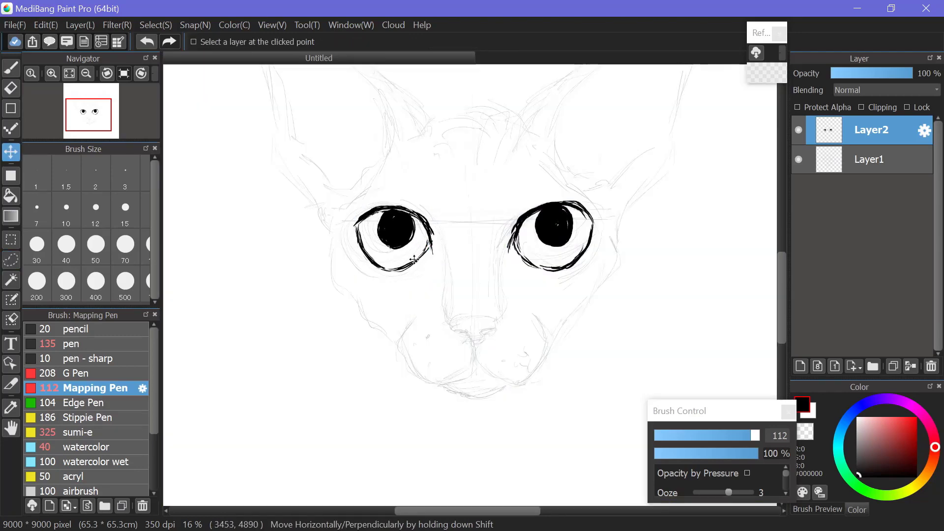
- Nudge the line art of both eyes slightly sideways to align it with the sketch
{"action": "key", "text": "ctrl+minus"}
{"action": "key", "text": "b"}
{"action": "key", "text": "v"}
{"action": "left_click_drag", "start_coordinate": [536, 260], "coordinate": [537, 261]}
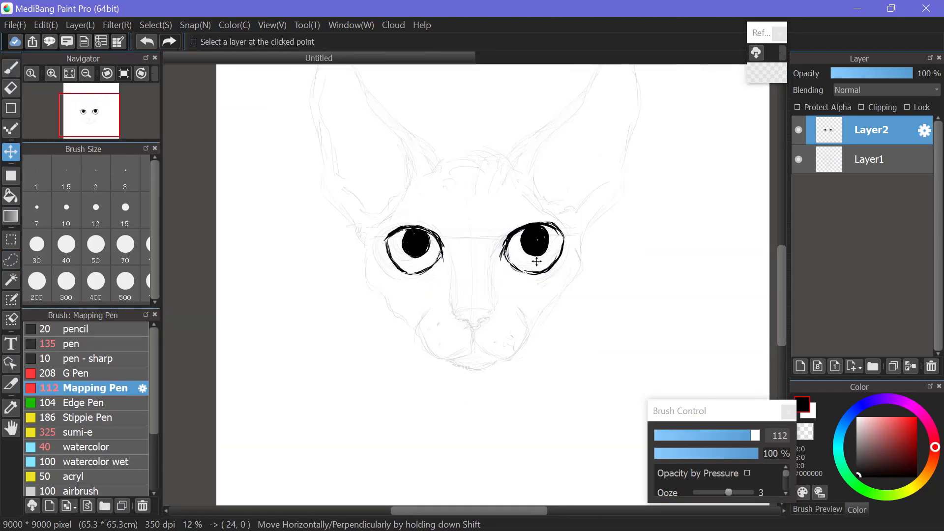
- Ink the cat's nose with its top edge, nostrils and pointed lower tip
{"action": "key", "text": "b"}
{"action": "left_click_drag", "start_coordinate": [453, 313], "coordinate": [456, 316]}
{"action": "mouse_move", "coordinate": [492, 310]}
{"action": "left_mouse_down"}
{"action": "mouse_move", "coordinate": [459, 319]}
{"action": "mouse_move", "coordinate": [473, 327]}
{"action": "mouse_move", "coordinate": [481, 320]}
{"action": "mouse_move", "coordinate": [464, 308]}
{"action": "mouse_move", "coordinate": [491, 311]}
{"action": "mouse_move", "coordinate": [460, 320]}
{"action": "left_mouse_up"}
{"action": "key", "text": "e"}
{"action": "key", "text": "b"}
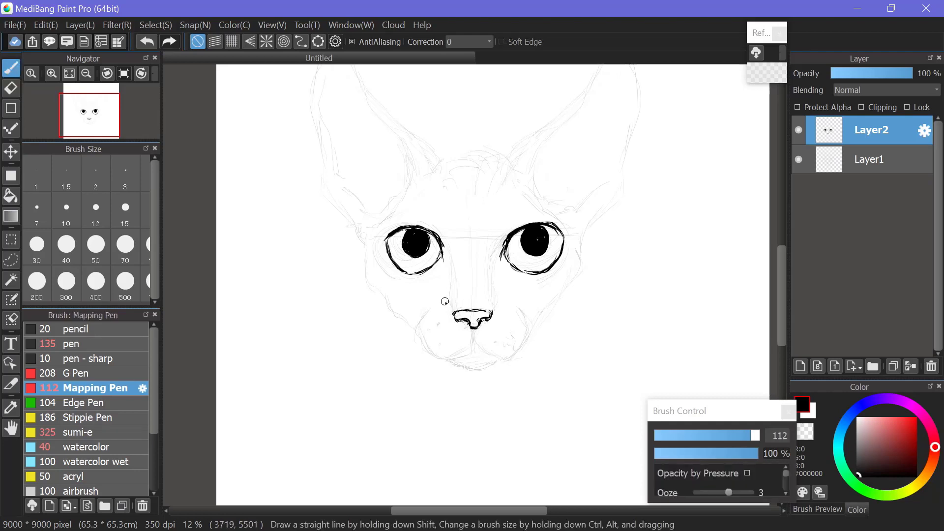
- Ink the nostril wings and the lines down both sides of the nose bridge
{"action": "left_click_drag", "start_coordinate": [453, 313], "coordinate": [449, 305]}
{"action": "left_click_drag", "start_coordinate": [453, 265], "coordinate": [451, 290]}
{"action": "mouse_move", "coordinate": [452, 261]}
{"action": "left_mouse_down"}
{"action": "mouse_move", "coordinate": [452, 287]}
{"action": "mouse_move", "coordinate": [490, 286]}
{"action": "mouse_move", "coordinate": [454, 263]}
{"action": "mouse_move", "coordinate": [492, 257]}
{"action": "left_mouse_up"}
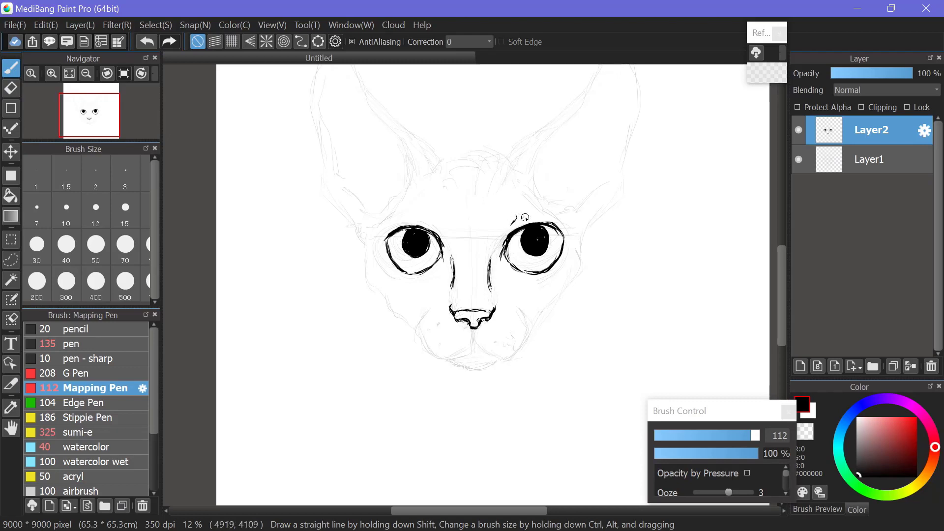
- Ink a short forehead wrinkle and thicken the outer edges of both eyes
{"action": "left_click_drag", "start_coordinate": [476, 195], "coordinate": [478, 183]}
{"action": "left_click_drag", "start_coordinate": [383, 243], "coordinate": [388, 261]}
{"action": "mouse_move", "coordinate": [564, 249]}
{"action": "left_mouse_down"}
{"action": "mouse_move", "coordinate": [551, 271]}
{"action": "mouse_move", "coordinate": [561, 258]}
{"action": "left_mouse_up"}
{"action": "left_click_drag", "start_coordinate": [383, 243], "coordinate": [391, 266]}
- Ink the mouth line below the nose and the rounded muzzle pads on both sides
{"action": "mouse_move", "coordinate": [474, 328]}
{"action": "left_mouse_down"}
{"action": "mouse_move", "coordinate": [469, 342]}
{"action": "mouse_move", "coordinate": [432, 348]}
{"action": "mouse_move", "coordinate": [472, 339]}
{"action": "left_mouse_up"}
{"action": "mouse_move", "coordinate": [476, 337]}
{"action": "left_mouse_down"}
{"action": "mouse_move", "coordinate": [521, 339]}
{"action": "mouse_move", "coordinate": [511, 350]}
{"action": "mouse_move", "coordinate": [516, 308]}
{"action": "left_mouse_up"}
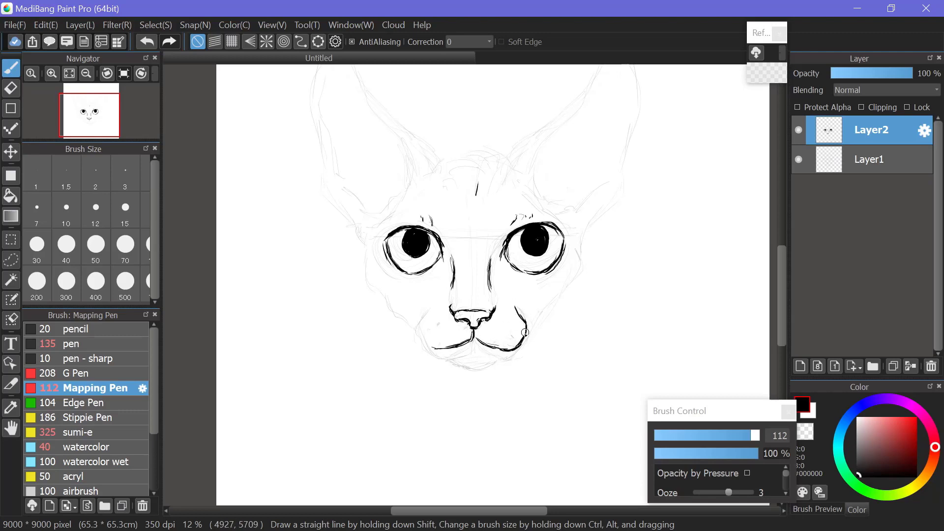
{"action": "left_click_drag", "start_coordinate": [514, 345], "coordinate": [517, 310]}
{"action": "mouse_move", "coordinate": [432, 347]}
{"action": "left_mouse_down"}
{"action": "mouse_move", "coordinate": [421, 334]}
{"action": "mouse_move", "coordinate": [432, 308]}
{"action": "mouse_move", "coordinate": [435, 349]}
{"action": "mouse_move", "coordinate": [423, 322]}
{"action": "left_mouse_up"}
{"action": "key", "text": "e"}
{"action": "key", "text": "b"}
{"action": "key", "text": "e"}
{"action": "key", "text": "b"}
- Ink the cheek contours from the muzzle up to beside each eye
{"action": "mouse_move", "coordinate": [517, 309]}
{"action": "left_mouse_down"}
{"action": "mouse_move", "coordinate": [525, 337]}
{"action": "mouse_move", "coordinate": [578, 249]}
{"action": "left_mouse_up"}
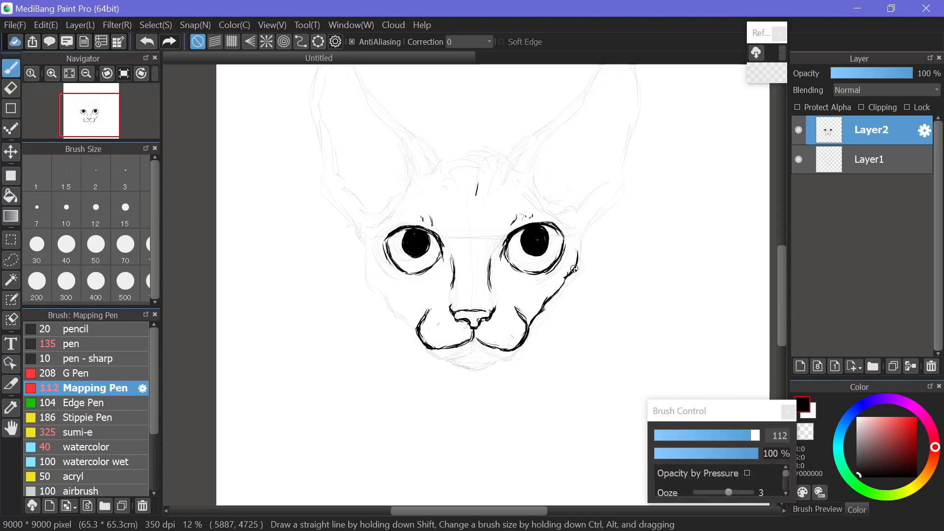
{"action": "mouse_move", "coordinate": [373, 255]}
{"action": "left_mouse_down"}
{"action": "mouse_move", "coordinate": [410, 318]}
{"action": "mouse_move", "coordinate": [396, 297]}
{"action": "left_mouse_up"}
{"action": "key", "text": "e"}
{"action": "key", "text": "b"}
- Add whisker creases to both muzzle pads and ink the chin curve below the mouth
{"action": "mouse_move", "coordinate": [429, 328]}
{"action": "left_mouse_down"}
{"action": "mouse_move", "coordinate": [411, 338]}
{"action": "mouse_move", "coordinate": [418, 322]}
{"action": "left_mouse_up"}
{"action": "mouse_move", "coordinate": [511, 331]}
{"action": "left_mouse_down"}
{"action": "mouse_move", "coordinate": [518, 341]}
{"action": "mouse_move", "coordinate": [502, 332]}
{"action": "left_mouse_up"}
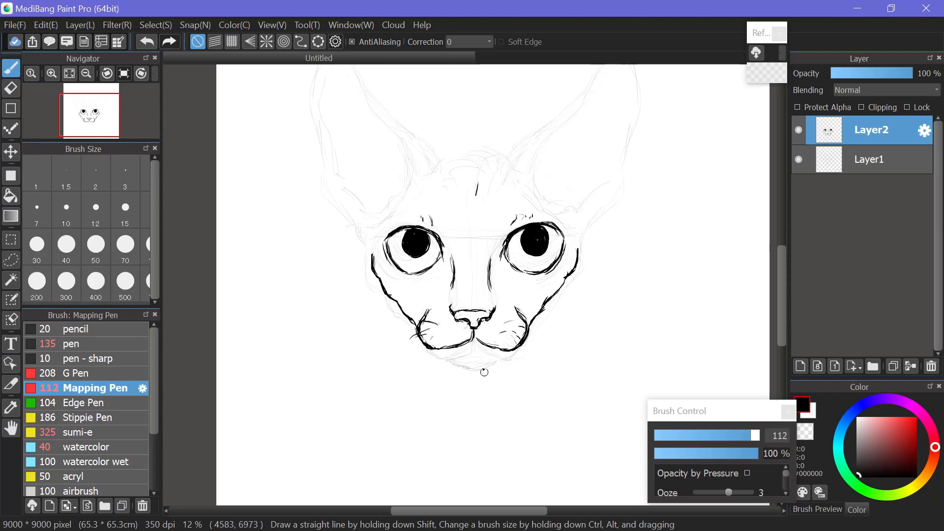
{"action": "left_click_drag", "start_coordinate": [445, 351], "coordinate": [481, 361]}
{"action": "left_click_drag", "start_coordinate": [437, 349], "coordinate": [479, 363]}
{"action": "left_click_drag", "start_coordinate": [506, 350], "coordinate": [468, 362]}
- Ink the forehead wrinkles, the right side of the brow, and the right ear's upper outline
{"action": "scroll", "coordinate": [545, 217], "scroll_direction": "down", "scroll_amount": 1}
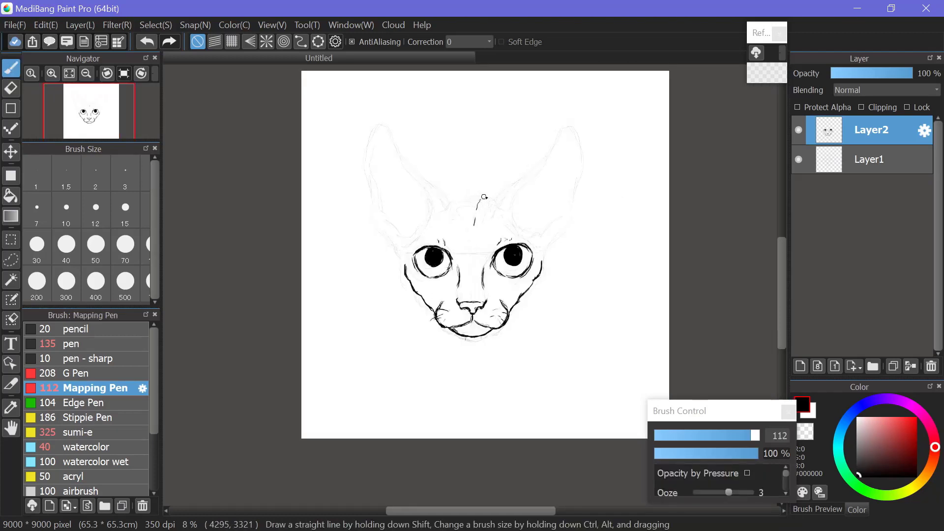
{"action": "mouse_move", "coordinate": [484, 197]}
{"action": "left_mouse_down"}
{"action": "mouse_move", "coordinate": [481, 220]}
{"action": "mouse_move", "coordinate": [495, 202]}
{"action": "left_mouse_up"}
{"action": "mouse_move", "coordinate": [494, 202]}
{"action": "left_mouse_down"}
{"action": "mouse_move", "coordinate": [549, 143]}
{"action": "mouse_move", "coordinate": [578, 167]}
{"action": "mouse_move", "coordinate": [575, 189]}
{"action": "mouse_move", "coordinate": [530, 173]}
{"action": "mouse_move", "coordinate": [563, 133]}
{"action": "mouse_move", "coordinate": [514, 214]}
{"action": "left_mouse_up"}
{"action": "key", "text": "e"}
{"action": "key", "text": "b"}
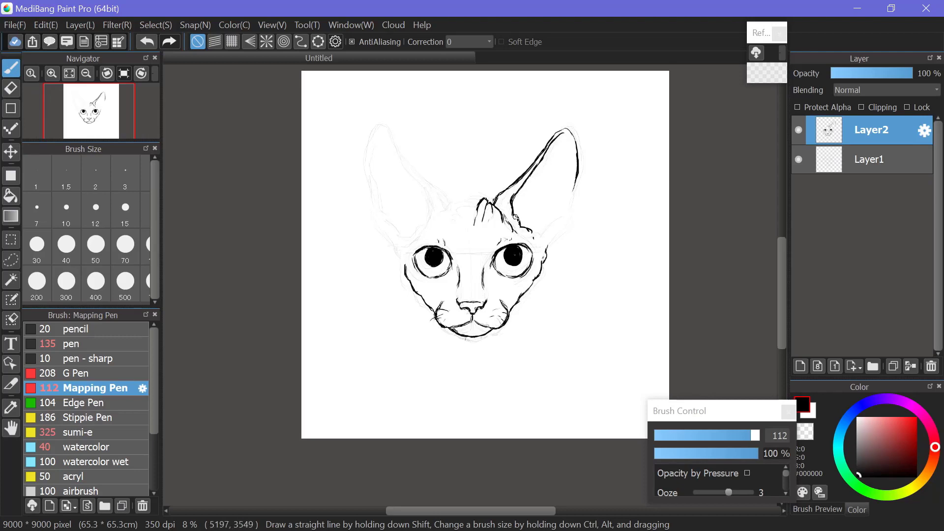
- Complete the right ear's outer edge down to the cheek and ink its inner folds
{"action": "left_click_drag", "start_coordinate": [535, 237], "coordinate": [548, 237]}
{"action": "key", "text": "e"}
{"action": "key", "text": "b"}
{"action": "left_click_drag", "start_coordinate": [555, 229], "coordinate": [573, 191]}
{"action": "left_click_drag", "start_coordinate": [556, 215], "coordinate": [568, 197]}
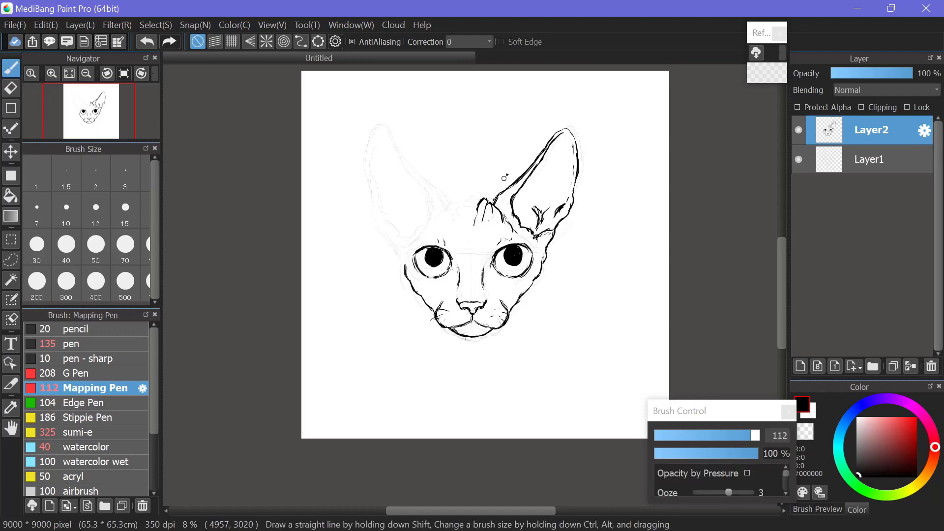
{"action": "left_click_drag", "start_coordinate": [514, 210], "coordinate": [531, 231]}
- Ink the top of the head with its wrinkles and the left ear's inner edge and tip
{"action": "mouse_move", "coordinate": [522, 228]}
{"action": "left_mouse_down"}
{"action": "mouse_move", "coordinate": [512, 203]}
{"action": "mouse_move", "coordinate": [449, 210]}
{"action": "left_mouse_up"}
{"action": "mouse_move", "coordinate": [462, 205]}
{"action": "left_mouse_down"}
{"action": "mouse_move", "coordinate": [458, 215]}
{"action": "mouse_move", "coordinate": [382, 130]}
{"action": "mouse_move", "coordinate": [367, 157]}
{"action": "mouse_move", "coordinate": [370, 186]}
{"action": "left_mouse_up"}
{"action": "key", "text": "e"}
{"action": "key", "text": "b"}
{"action": "key", "text": "e"}
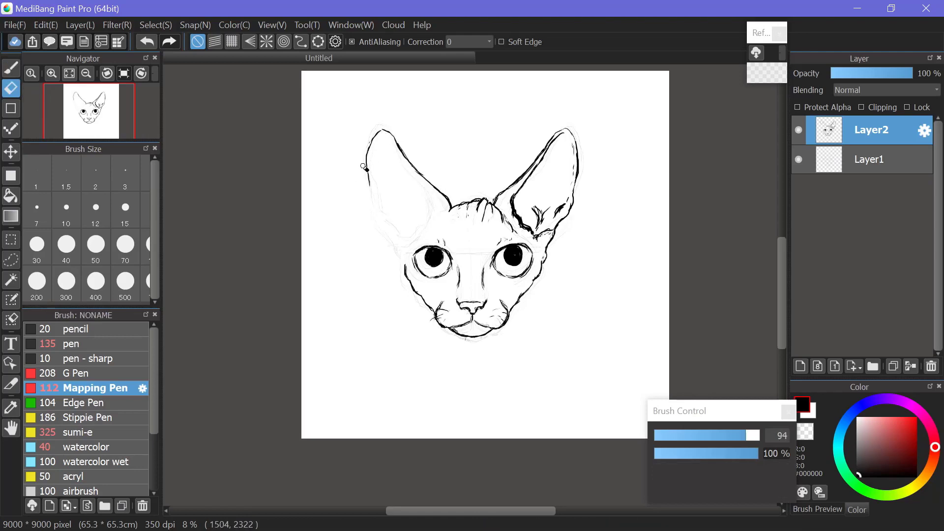
- Ink the left ear's outer edge down to the cheek and tidy the line
{"action": "key", "text": "b"}
{"action": "left_click_drag", "start_coordinate": [389, 241], "coordinate": [375, 205]}
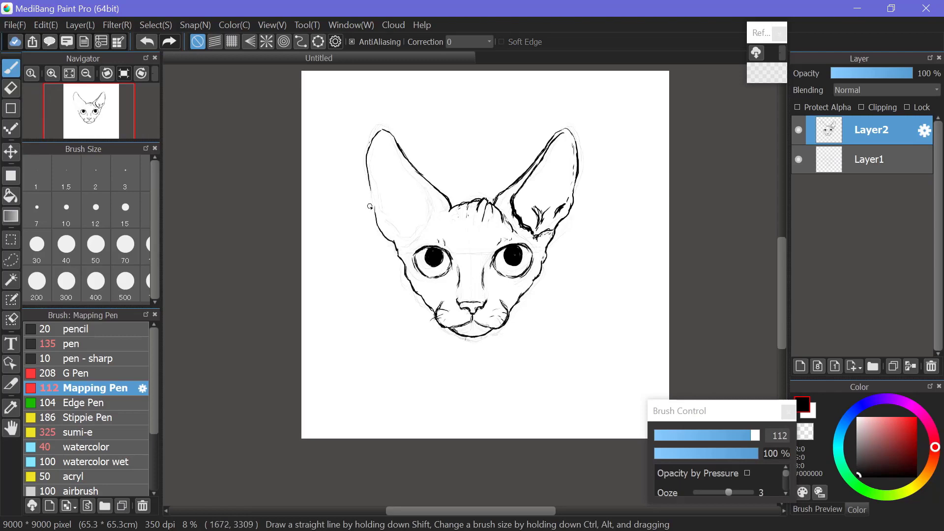
{"action": "key", "text": "e"}
{"action": "key", "text": "b"}
{"action": "key", "text": "e"}
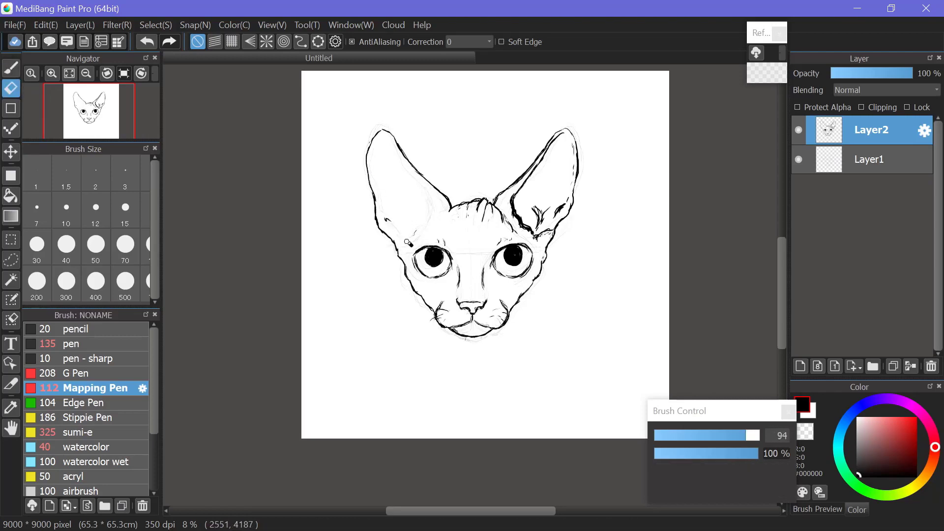
- Ink the left ear's base and inner folds, hiding the sketch layer
{"action": "key", "text": "b"}
{"action": "left_click_drag", "start_coordinate": [417, 230], "coordinate": [404, 238]}
{"action": "left_click_drag", "start_coordinate": [429, 197], "coordinate": [430, 213]}
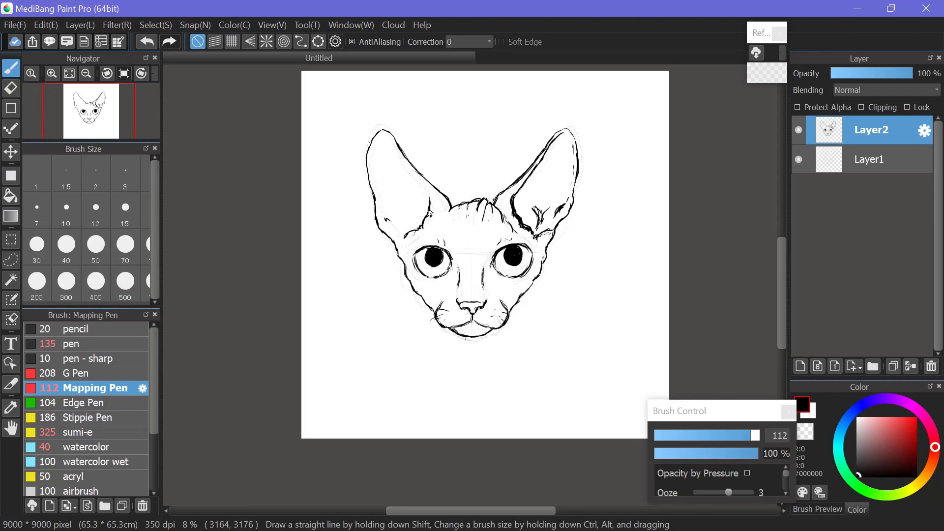
{"action": "key", "text": "e"}
{"action": "key", "text": "b"}
{"action": "left_click", "coordinate": [798, 159]}
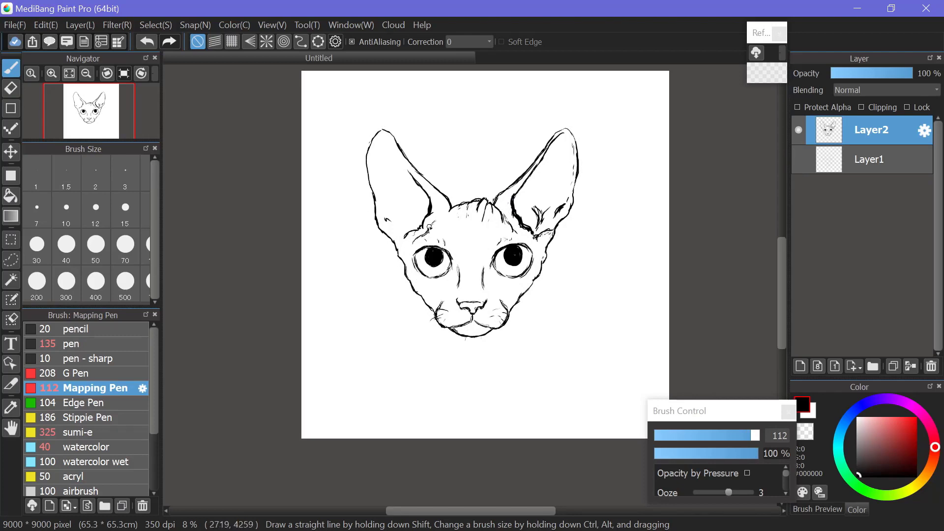
{"action": "left_click_drag", "start_coordinate": [399, 226], "coordinate": [384, 184]}
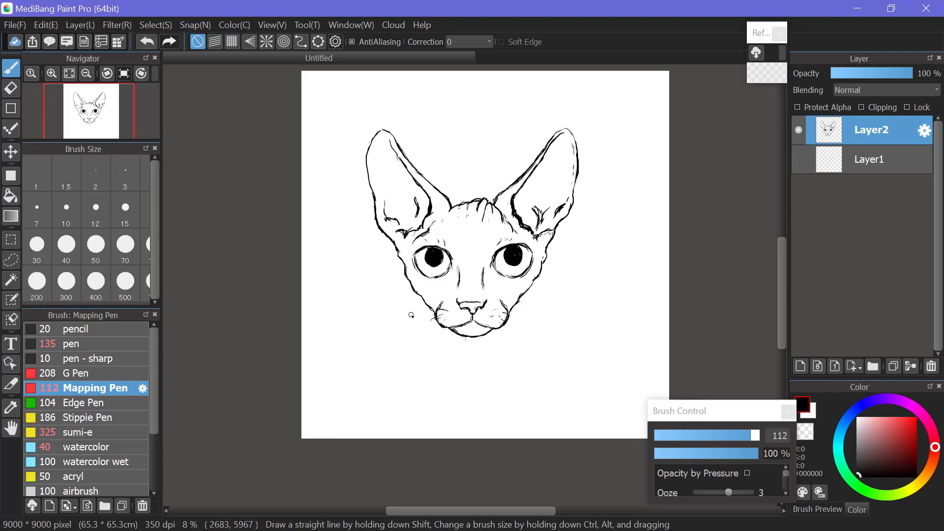
- Choose light blue (#9CF5FF) and paint small highlights in both pupils
{"action": "key", "text": "x"}
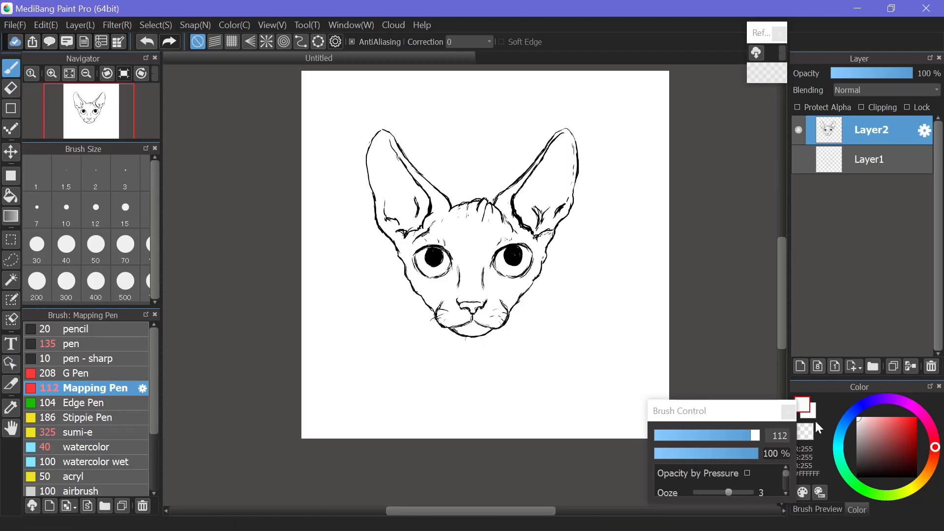
{"action": "left_click", "coordinate": [838, 441]}
{"action": "left_click", "coordinate": [880, 417]}
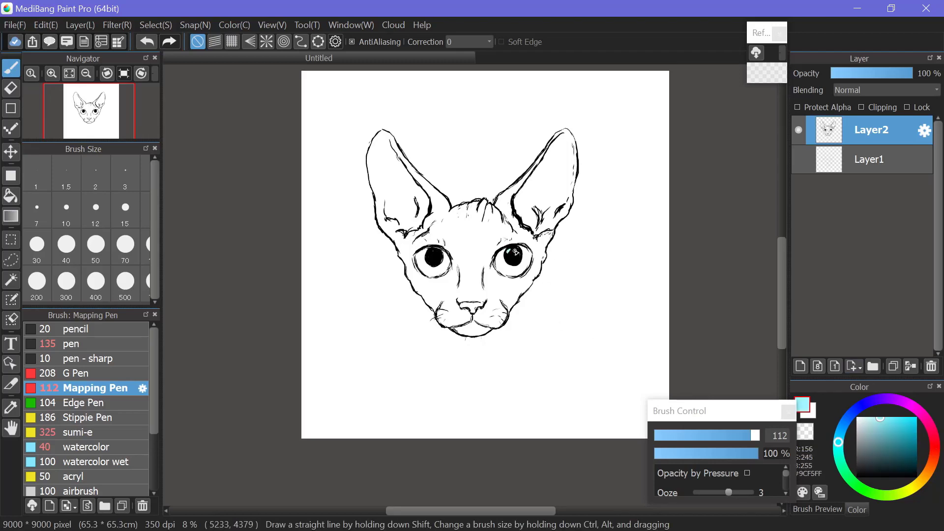
- Add a new layer beneath the line art and paint both irises golden yellow with a larger brush
{"action": "left_click", "coordinate": [869, 160]}
{"action": "left_click", "coordinate": [800, 366]}
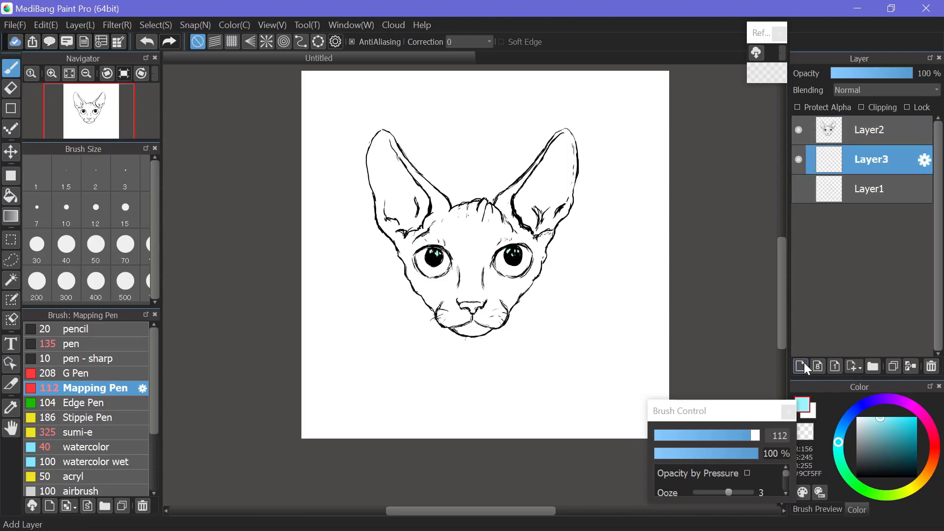
{"action": "left_click", "coordinate": [917, 483]}
{"action": "left_click", "coordinate": [915, 418]}
{"action": "left_click", "coordinate": [758, 435]}
{"action": "mouse_move", "coordinate": [505, 252]}
{"action": "left_mouse_down"}
{"action": "mouse_move", "coordinate": [504, 271]}
{"action": "mouse_move", "coordinate": [523, 250]}
{"action": "mouse_move", "coordinate": [515, 260]}
{"action": "mouse_move", "coordinate": [529, 258]}
{"action": "left_mouse_up"}
{"action": "mouse_move", "coordinate": [438, 259]}
{"action": "left_mouse_down"}
{"action": "mouse_move", "coordinate": [445, 273]}
{"action": "mouse_move", "coordinate": [415, 253]}
{"action": "left_mouse_up"}
- On the line art layer, add black detail strokes around both pupils with the pen at size 64
{"action": "left_click", "coordinate": [869, 130]}
{"action": "left_click", "coordinate": [858, 476]}
{"action": "left_click", "coordinate": [706, 436]}
{"action": "left_click", "coordinate": [737, 435]}
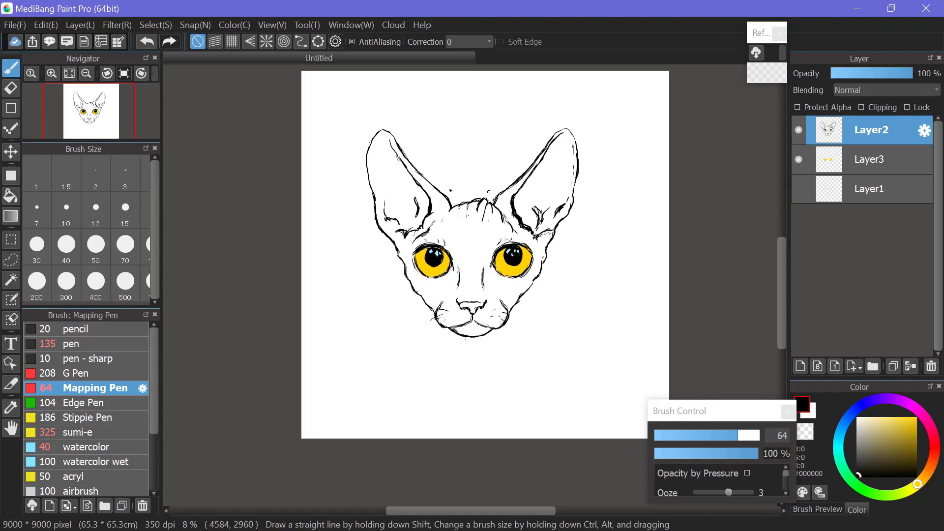
{"action": "mouse_move", "coordinate": [427, 251]}
{"action": "left_mouse_down"}
{"action": "mouse_move", "coordinate": [433, 266]}
{"action": "mouse_move", "coordinate": [441, 262]}
{"action": "left_mouse_up"}
{"action": "left_click_drag", "start_coordinate": [504, 258], "coordinate": [521, 262]}
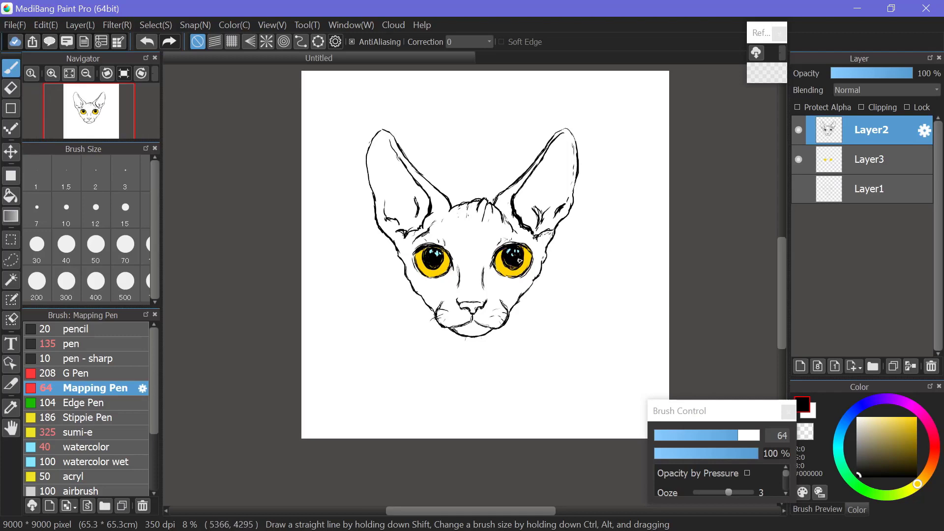
- Choose blue (#68BCFF) and paint larger highlights in both pupils with the pen at size 137
{"action": "left_click", "coordinate": [843, 425]}
{"action": "left_click", "coordinate": [892, 417]}
{"action": "left_click", "coordinate": [757, 435]}
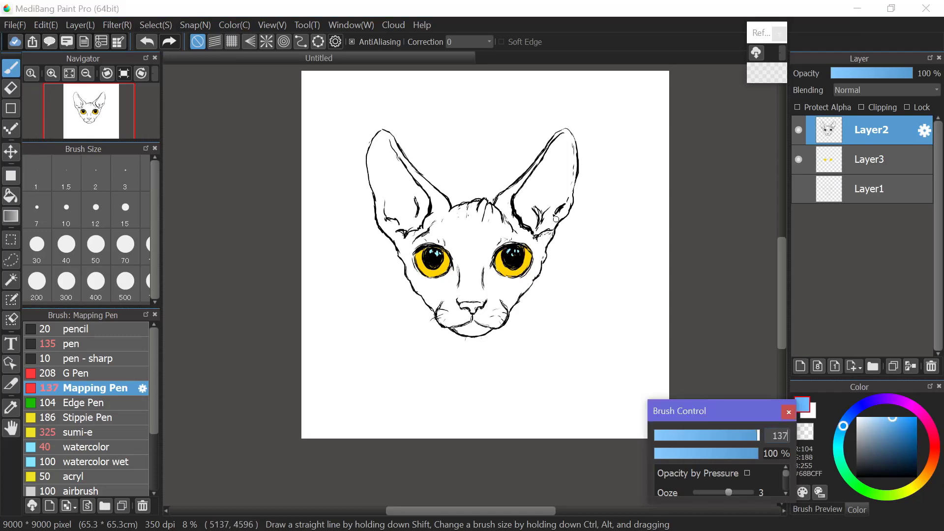
{"action": "left_click", "coordinate": [513, 251]}
{"action": "left_click_drag", "start_coordinate": [426, 251], "coordinate": [434, 253]}
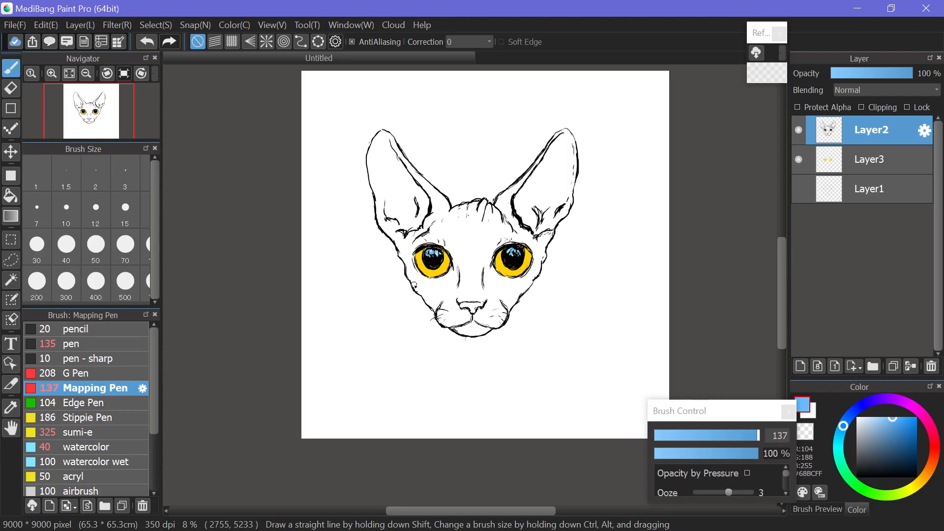
{"action": "left_click_drag", "start_coordinate": [862, 422], "coordinate": [856, 417]}
{"action": "left_click_drag", "start_coordinate": [510, 252], "coordinate": [511, 257]}
- Switch to black and reinforce the lines of the left eye, nose, chin and right ear's inner fold with the pen at size 90
{"action": "left_click", "coordinate": [857, 476]}
{"action": "mouse_move", "coordinate": [429, 253]}
{"action": "left_mouse_down"}
{"action": "mouse_move", "coordinate": [425, 274]}
{"action": "mouse_move", "coordinate": [441, 280]}
{"action": "mouse_move", "coordinate": [413, 270]}
{"action": "left_mouse_up"}
{"action": "left_click", "coordinate": [736, 435]}
{"action": "left_click", "coordinate": [745, 435]}
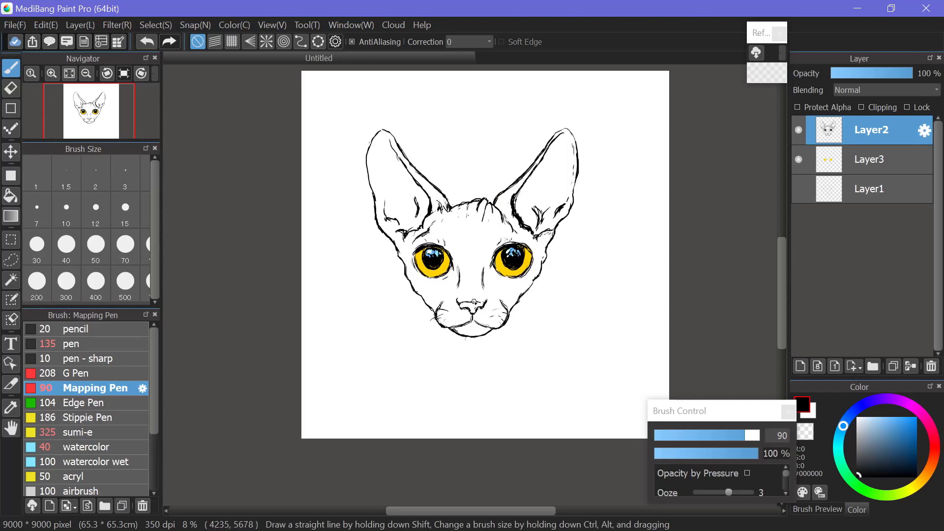
{"action": "left_click_drag", "start_coordinate": [462, 302], "coordinate": [478, 301]}
{"action": "mouse_move", "coordinate": [446, 326]}
{"action": "left_mouse_down"}
{"action": "mouse_move", "coordinate": [489, 332]}
{"action": "mouse_move", "coordinate": [480, 337]}
{"action": "left_mouse_up"}
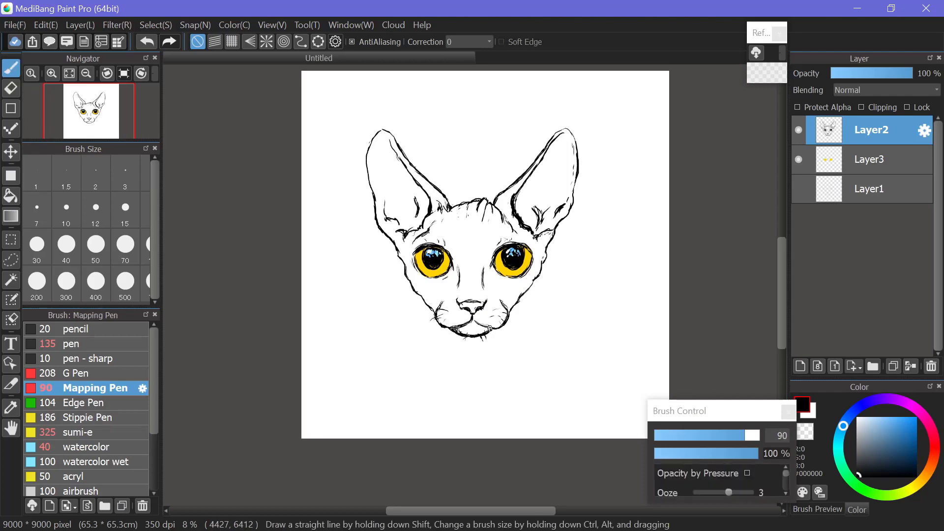
{"action": "left_click_drag", "start_coordinate": [414, 255], "coordinate": [423, 273]}
{"action": "left_click_drag", "start_coordinate": [544, 226], "coordinate": [556, 212]}
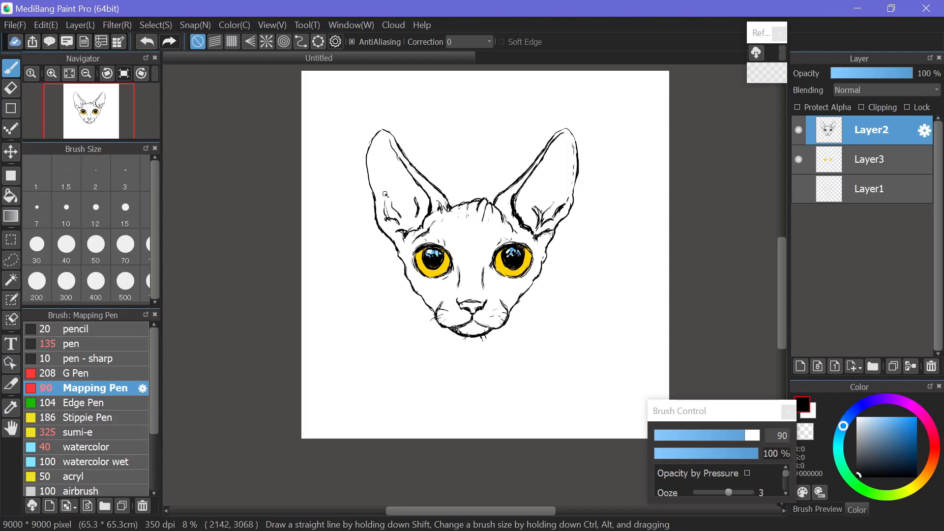
- Ink more black folds inside the left ear and thicken the left temple and right cheek outlines
{"action": "left_click_drag", "start_coordinate": [386, 194], "coordinate": [373, 191]}
{"action": "key", "text": "e"}
{"action": "key", "text": "b"}
{"action": "left_click_drag", "start_coordinate": [376, 226], "coordinate": [406, 259]}
{"action": "key", "text": "e"}
{"action": "key", "text": "b"}
{"action": "left_click_drag", "start_coordinate": [542, 264], "coordinate": [505, 313]}
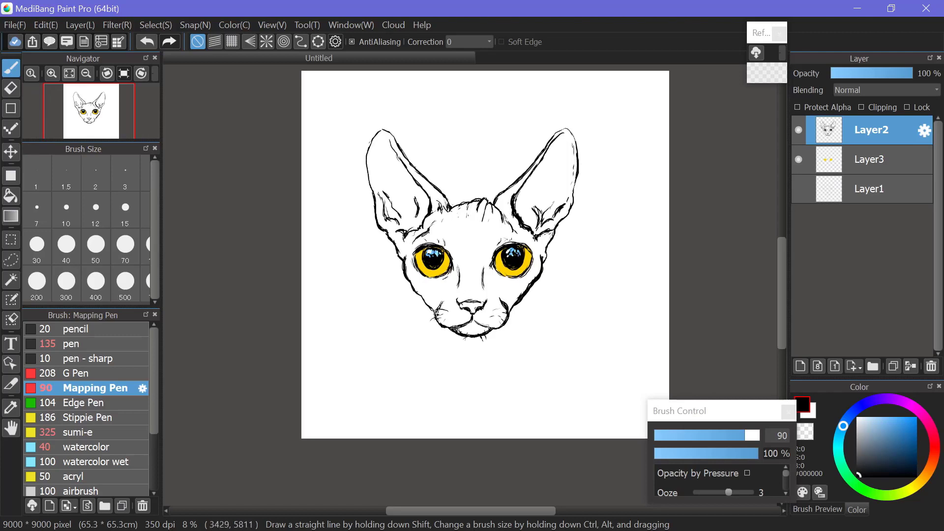
- Undo the last stroke, thicken the left cheek outline and add short black marks near both eyes' inner corners
{"action": "key", "text": "ctrl+z"}
{"action": "key", "text": "e"}
{"action": "key", "text": "b"}
{"action": "left_click_drag", "start_coordinate": [436, 315], "coordinate": [417, 288]}
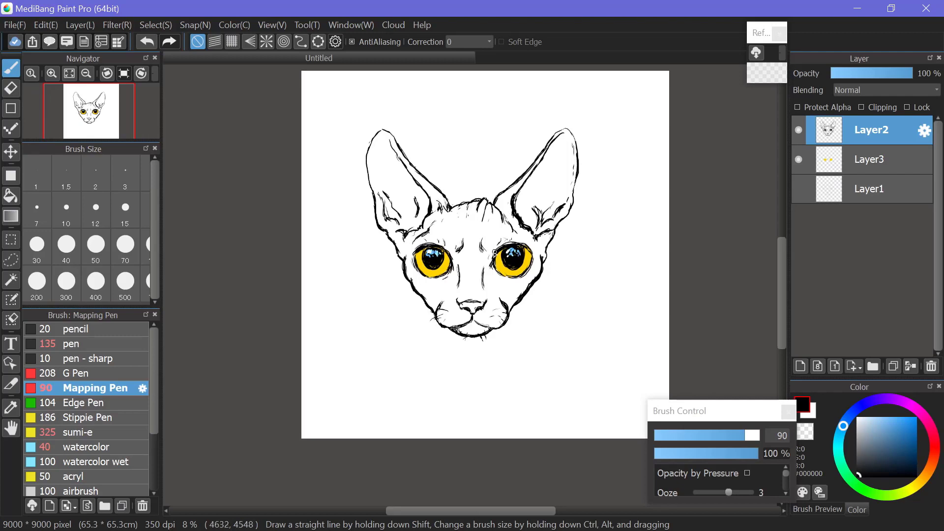
{"action": "left_click_drag", "start_coordinate": [490, 262], "coordinate": [489, 266]}
{"action": "left_click_drag", "start_coordinate": [449, 250], "coordinate": [454, 261]}
- Sample the iris's golden yellow (#FFD300), switch to the iris layer and set the pen size to 188
{"action": "left_click", "coordinate": [421, 267], "text": "alt"}
{"action": "left_click", "coordinate": [869, 159]}
{"action": "left_click", "coordinate": [733, 432]}
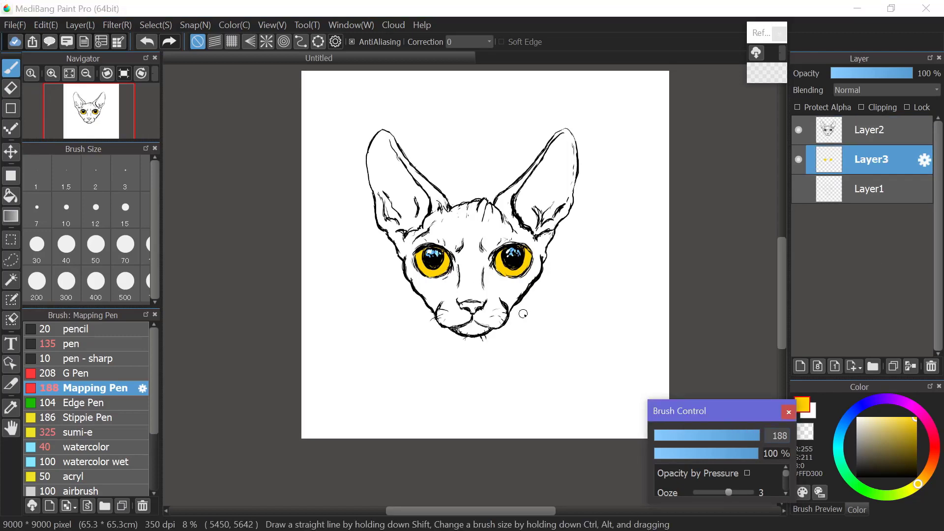
{"action": "key", "text": "e"}
- Return to black on the line art layer and draw wrinkle strokes across the forehead and above the left eye
{"action": "left_click", "coordinate": [858, 475]}
{"action": "left_click", "coordinate": [869, 132]}
{"action": "key", "text": "b"}
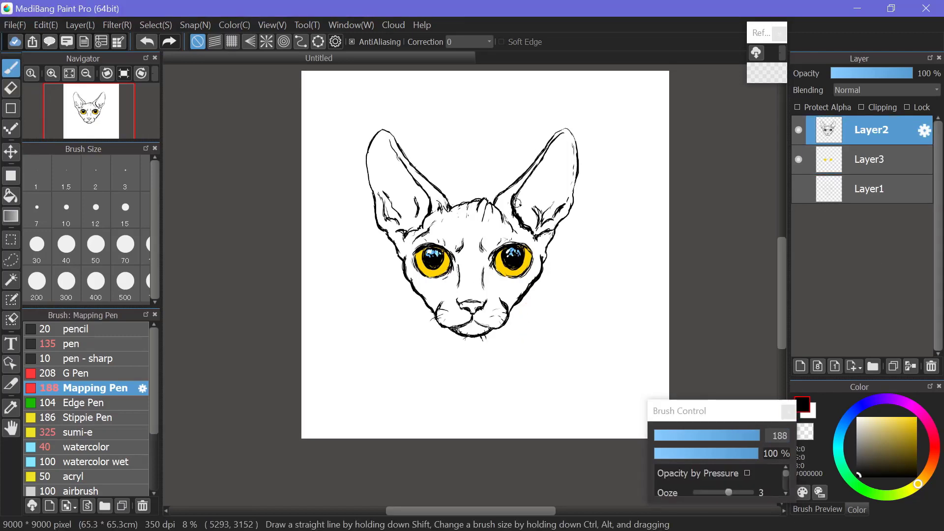
{"action": "mouse_move", "coordinate": [471, 218]}
{"action": "left_mouse_down"}
{"action": "mouse_move", "coordinate": [472, 241]}
{"action": "mouse_move", "coordinate": [469, 224]}
{"action": "left_mouse_up"}
{"action": "left_click_drag", "start_coordinate": [459, 217], "coordinate": [439, 246]}
- Thicken the outer contours and tips of both ears in black with the pen at size 112
{"action": "left_click", "coordinate": [736, 438]}
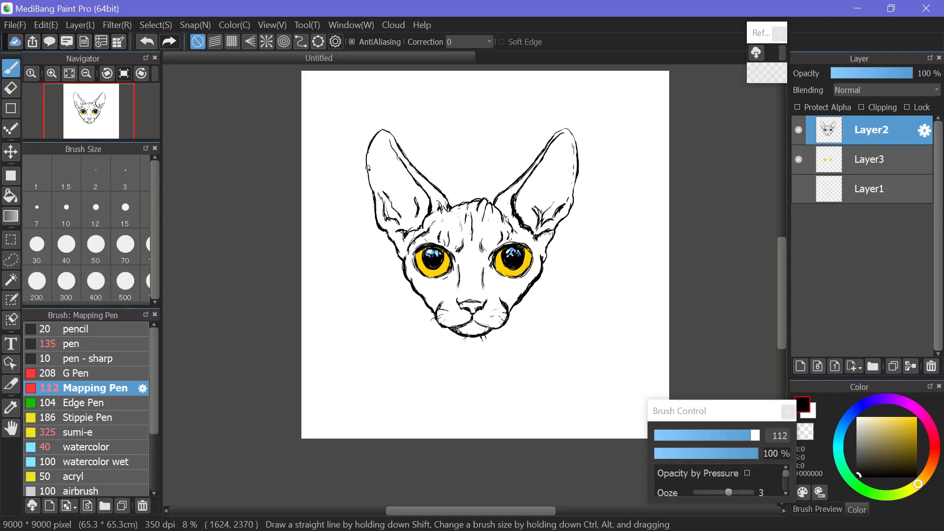
{"action": "mouse_move", "coordinate": [393, 145]}
{"action": "left_mouse_down"}
{"action": "mouse_move", "coordinate": [401, 206]}
{"action": "mouse_move", "coordinate": [369, 162]}
{"action": "mouse_move", "coordinate": [374, 185]}
{"action": "mouse_move", "coordinate": [377, 138]}
{"action": "left_mouse_up"}
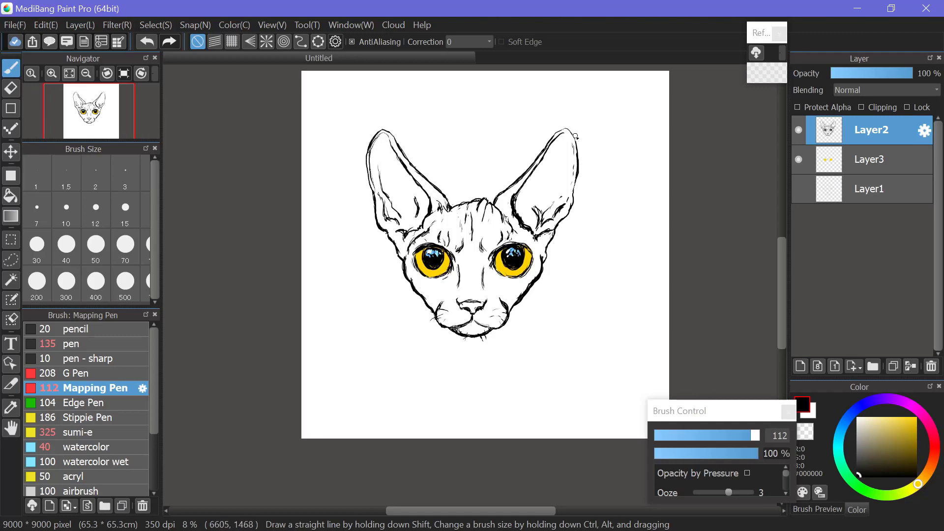
{"action": "mouse_move", "coordinate": [574, 191]}
{"action": "left_mouse_down"}
{"action": "mouse_move", "coordinate": [570, 137]}
{"action": "mouse_move", "coordinate": [561, 138]}
{"action": "left_mouse_up"}
{"action": "mouse_move", "coordinate": [380, 131]}
{"action": "left_mouse_down"}
{"action": "mouse_move", "coordinate": [389, 140]}
{"action": "mouse_move", "coordinate": [371, 185]}
{"action": "left_mouse_up"}
{"action": "left_click_drag", "start_coordinate": [575, 178], "coordinate": [570, 206]}
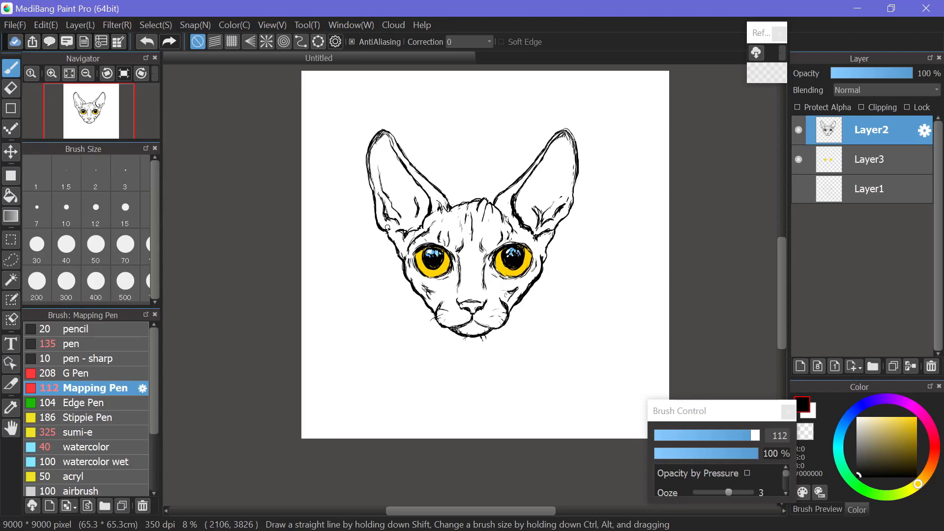
{"action": "left_click_drag", "start_coordinate": [570, 134], "coordinate": [555, 140]}
{"action": "left_click_drag", "start_coordinate": [578, 174], "coordinate": [566, 219]}
- Add a new layer between the line art and the irises and paint black shadows on both cheeks at pen size 153
{"action": "left_click", "coordinate": [869, 160]}
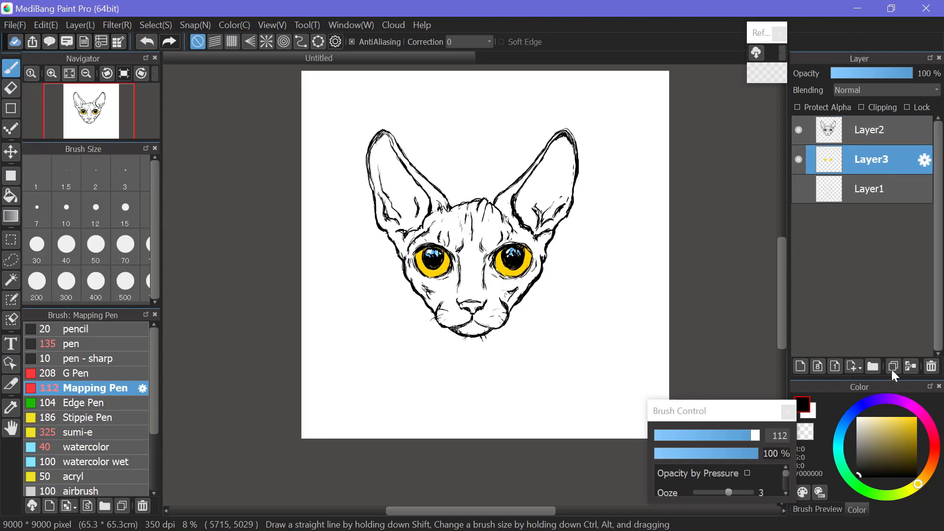
{"action": "left_click", "coordinate": [801, 366]}
{"action": "left_click", "coordinate": [758, 437]}
{"action": "mouse_move", "coordinate": [407, 259]}
{"action": "left_mouse_down"}
{"action": "mouse_move", "coordinate": [429, 305]}
{"action": "mouse_move", "coordinate": [392, 256]}
{"action": "mouse_move", "coordinate": [430, 294]}
{"action": "left_mouse_up"}
{"action": "mouse_move", "coordinate": [508, 315]}
{"action": "left_mouse_down"}
{"action": "mouse_move", "coordinate": [505, 298]}
{"action": "mouse_move", "coordinate": [510, 309]}
{"action": "mouse_move", "coordinate": [522, 287]}
{"action": "left_mouse_up"}
{"action": "mouse_move", "coordinate": [519, 298]}
{"action": "left_mouse_down"}
{"action": "mouse_move", "coordinate": [524, 289]}
{"action": "mouse_move", "coordinate": [499, 297]}
{"action": "left_mouse_up"}
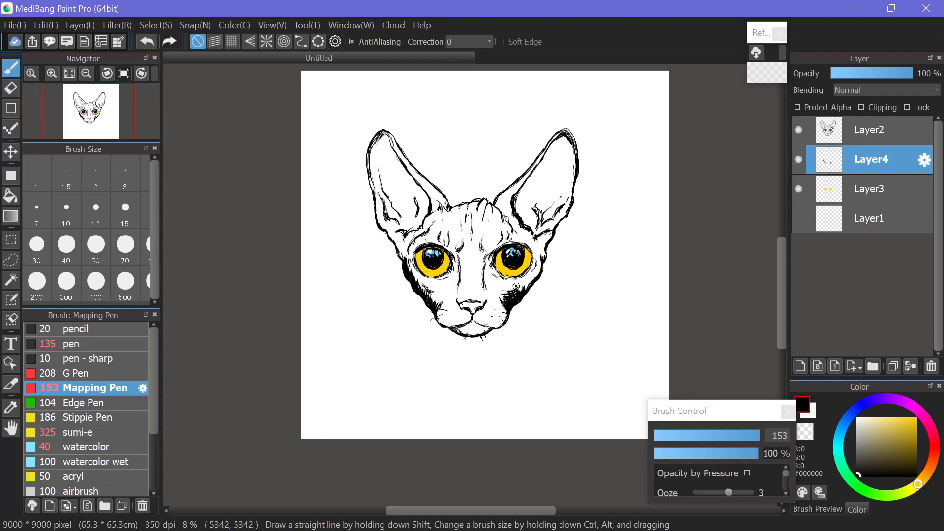
- Extend the black shadows up both sides of the face to the outer bases of the ears
{"action": "mouse_move", "coordinate": [422, 288]}
{"action": "left_mouse_down"}
{"action": "mouse_move", "coordinate": [433, 294]}
{"action": "mouse_move", "coordinate": [415, 271]}
{"action": "left_mouse_up"}
{"action": "mouse_move", "coordinate": [512, 293]}
{"action": "left_mouse_down"}
{"action": "mouse_move", "coordinate": [529, 285]}
{"action": "mouse_move", "coordinate": [525, 292]}
{"action": "mouse_move", "coordinate": [537, 259]}
{"action": "mouse_move", "coordinate": [538, 277]}
{"action": "mouse_move", "coordinate": [543, 241]}
{"action": "mouse_move", "coordinate": [549, 235]}
{"action": "mouse_move", "coordinate": [544, 250]}
{"action": "mouse_move", "coordinate": [568, 219]}
{"action": "mouse_move", "coordinate": [572, 206]}
{"action": "mouse_move", "coordinate": [558, 226]}
{"action": "mouse_move", "coordinate": [575, 176]}
{"action": "left_mouse_up"}
{"action": "key", "text": "e"}
{"action": "key", "text": "b"}
{"action": "mouse_move", "coordinate": [396, 244]}
{"action": "left_mouse_down"}
{"action": "mouse_move", "coordinate": [406, 260]}
{"action": "mouse_move", "coordinate": [378, 193]}
{"action": "mouse_move", "coordinate": [392, 219]}
{"action": "left_mouse_up"}
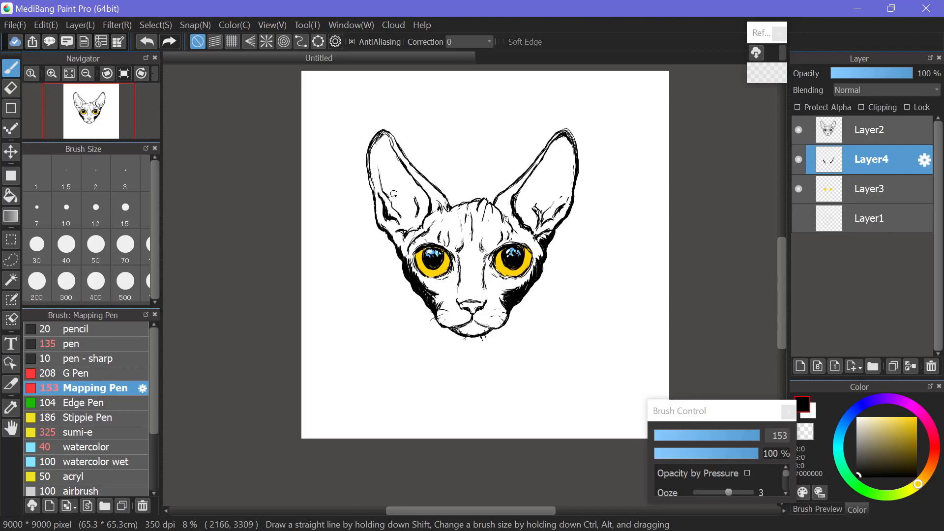
- Paint black shadows along the inner folds, inner bases and tips of both ears
{"action": "mouse_move", "coordinate": [554, 215]}
{"action": "left_mouse_down"}
{"action": "mouse_move", "coordinate": [557, 222]}
{"action": "mouse_move", "coordinate": [523, 186]}
{"action": "left_mouse_up"}
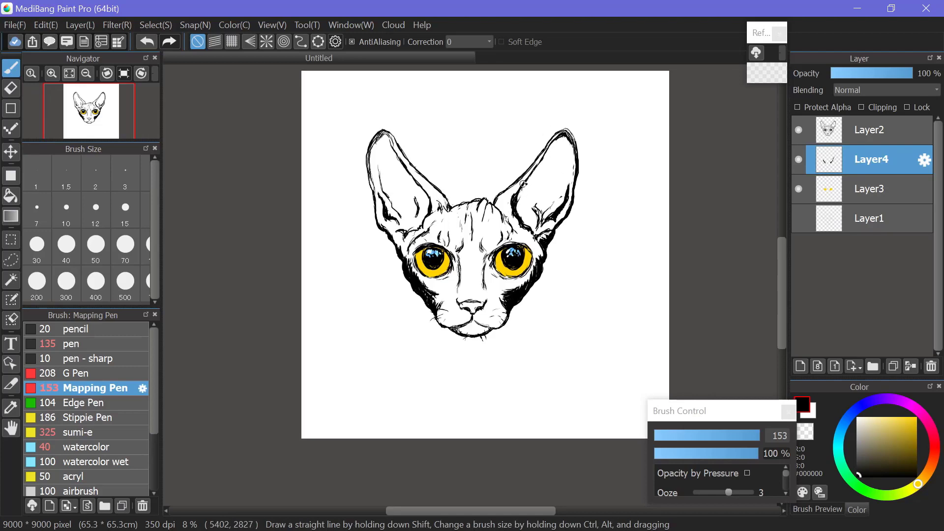
{"action": "left_click_drag", "start_coordinate": [427, 201], "coordinate": [424, 222]}
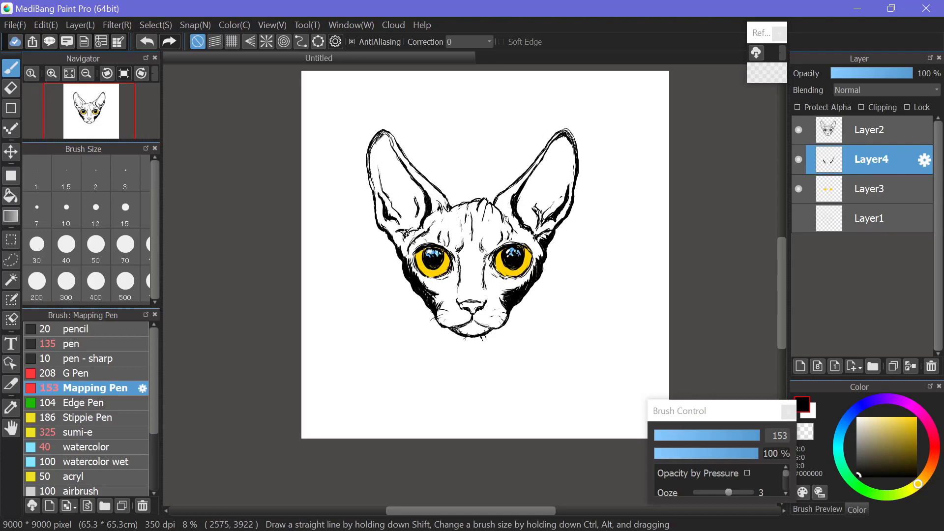
{"action": "left_click_drag", "start_coordinate": [544, 220], "coordinate": [535, 235]}
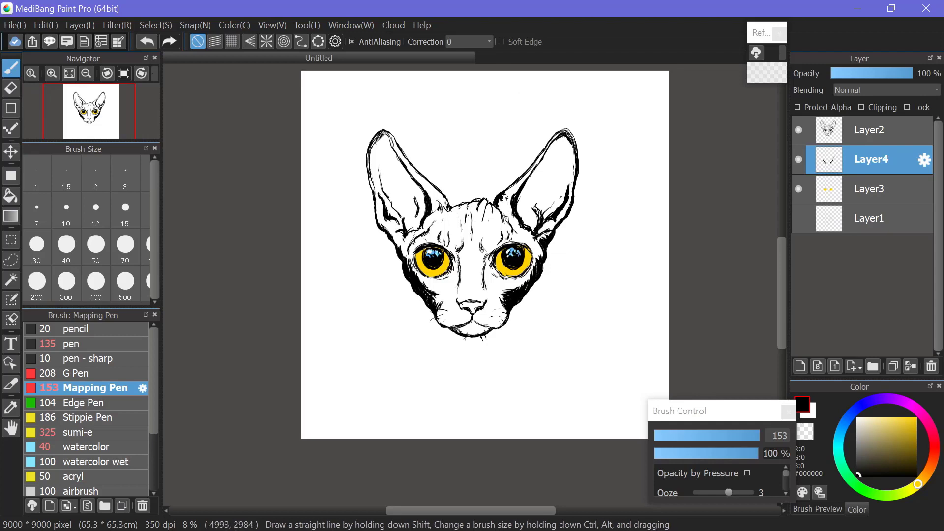
{"action": "left_click_drag", "start_coordinate": [448, 207], "coordinate": [446, 200]}
{"action": "mouse_move", "coordinate": [369, 152]}
{"action": "left_mouse_down"}
{"action": "mouse_move", "coordinate": [393, 142]}
{"action": "mouse_move", "coordinate": [399, 148]}
{"action": "mouse_move", "coordinate": [391, 139]}
{"action": "left_mouse_up"}
{"action": "left_click_drag", "start_coordinate": [551, 143], "coordinate": [573, 141]}
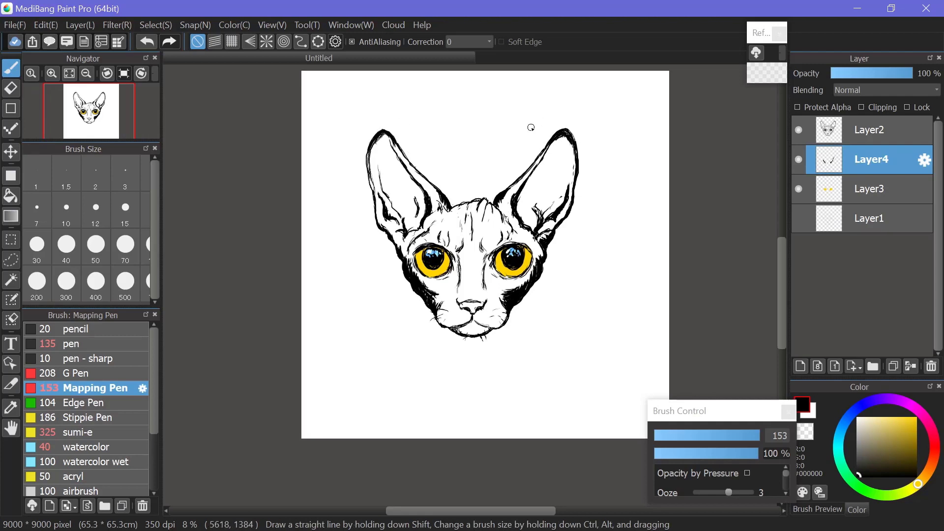
{"action": "mouse_move", "coordinate": [374, 145]}
{"action": "left_mouse_down"}
{"action": "mouse_move", "coordinate": [375, 176]}
{"action": "mouse_move", "coordinate": [387, 158]}
{"action": "mouse_move", "coordinate": [376, 191]}
{"action": "left_mouse_up"}
- Shade the forehead, brows, sides of the nose bridge, chin and left muzzle with black strokes
{"action": "mouse_move", "coordinate": [470, 214]}
{"action": "left_mouse_down"}
{"action": "mouse_move", "coordinate": [461, 243]}
{"action": "mouse_move", "coordinate": [446, 243]}
{"action": "mouse_move", "coordinate": [486, 250]}
{"action": "mouse_move", "coordinate": [503, 235]}
{"action": "mouse_move", "coordinate": [492, 248]}
{"action": "mouse_move", "coordinate": [498, 231]}
{"action": "mouse_move", "coordinate": [483, 237]}
{"action": "mouse_move", "coordinate": [489, 248]}
{"action": "mouse_move", "coordinate": [504, 225]}
{"action": "left_mouse_up"}
{"action": "key", "text": "e"}
{"action": "key", "text": "b"}
{"action": "mouse_move", "coordinate": [433, 222]}
{"action": "left_mouse_down"}
{"action": "mouse_move", "coordinate": [408, 265]}
{"action": "mouse_move", "coordinate": [455, 290]}
{"action": "left_mouse_up"}
{"action": "mouse_move", "coordinate": [481, 257]}
{"action": "left_mouse_down"}
{"action": "mouse_move", "coordinate": [486, 289]}
{"action": "mouse_move", "coordinate": [458, 309]}
{"action": "left_mouse_up"}
{"action": "mouse_move", "coordinate": [484, 300]}
{"action": "left_mouse_down"}
{"action": "mouse_move", "coordinate": [477, 338]}
{"action": "mouse_move", "coordinate": [462, 333]}
{"action": "mouse_move", "coordinate": [487, 334]}
{"action": "left_mouse_up"}
{"action": "left_click_drag", "start_coordinate": [440, 315], "coordinate": [448, 325]}
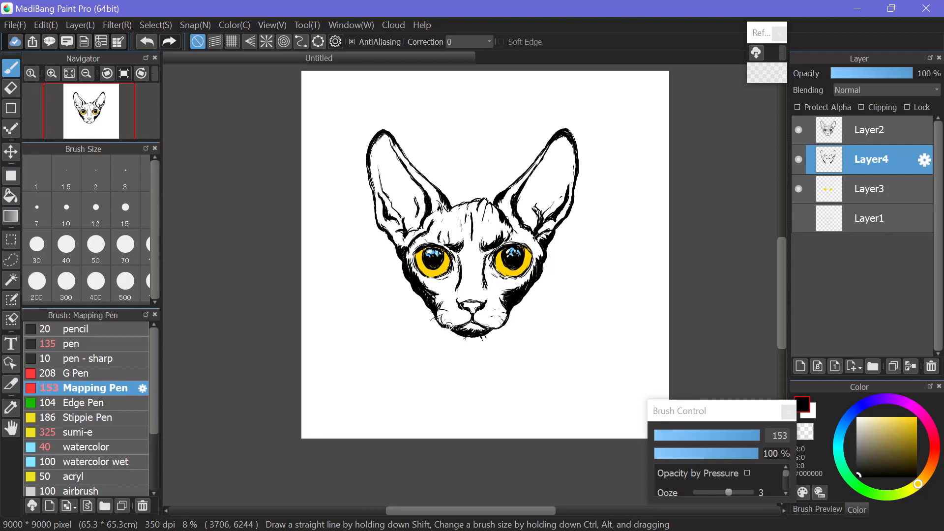
- Add a new layer beneath the irises layer and choose dark slate blue (#2F3348) as the brush colour
{"action": "left_click", "coordinate": [866, 202]}
{"action": "left_click", "coordinate": [801, 366]}
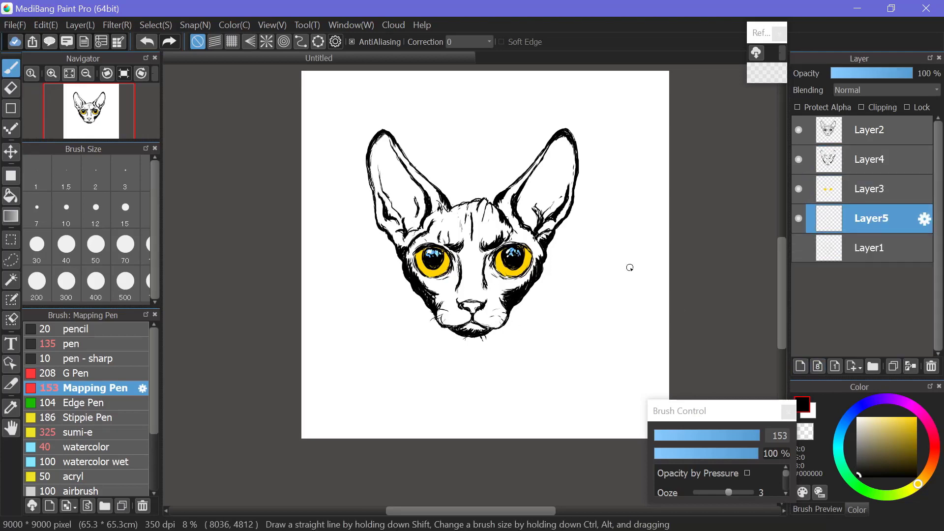
{"action": "left_click", "coordinate": [855, 410]}
{"action": "left_click", "coordinate": [877, 468]}
{"action": "left_click", "coordinate": [750, 435]}
{"action": "left_click", "coordinate": [876, 460]}
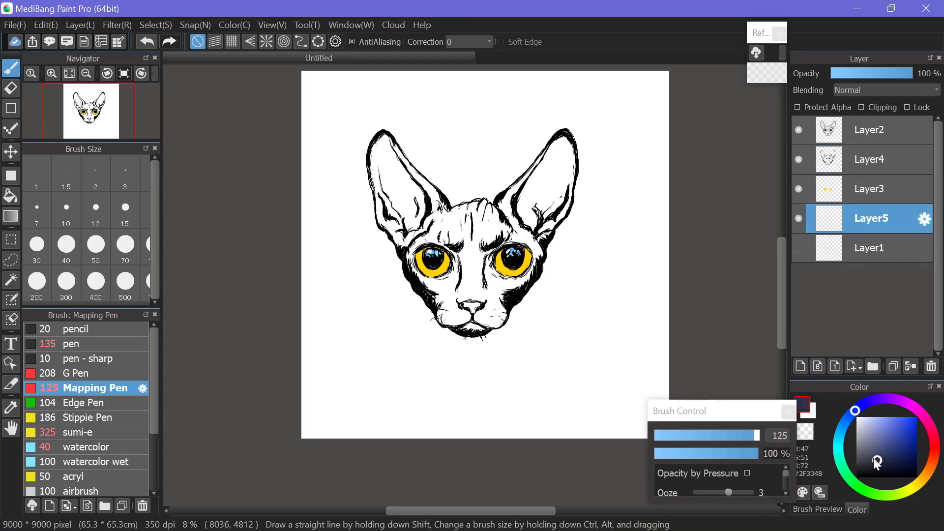
- Fill the cat's whole face and both ears with dark slate blue, enlarging the pen to size 250
{"action": "left_click", "coordinate": [754, 436]}
{"action": "mouse_move", "coordinate": [450, 274]}
{"action": "left_mouse_down"}
{"action": "mouse_move", "coordinate": [426, 278]}
{"action": "mouse_move", "coordinate": [388, 231]}
{"action": "mouse_move", "coordinate": [369, 158]}
{"action": "mouse_move", "coordinate": [399, 147]}
{"action": "mouse_move", "coordinate": [432, 191]}
{"action": "mouse_move", "coordinate": [416, 196]}
{"action": "left_mouse_up"}
{"action": "left_click_drag", "start_coordinate": [744, 436], "coordinate": [760, 436]}
{"action": "mouse_move", "coordinate": [379, 147]}
{"action": "left_mouse_down"}
{"action": "mouse_move", "coordinate": [401, 226]}
{"action": "mouse_move", "coordinate": [418, 245]}
{"action": "mouse_move", "coordinate": [434, 222]}
{"action": "mouse_move", "coordinate": [429, 197]}
{"action": "mouse_move", "coordinate": [452, 231]}
{"action": "mouse_move", "coordinate": [421, 219]}
{"action": "mouse_move", "coordinate": [422, 206]}
{"action": "mouse_move", "coordinate": [474, 201]}
{"action": "mouse_move", "coordinate": [479, 226]}
{"action": "mouse_move", "coordinate": [465, 204]}
{"action": "mouse_move", "coordinate": [494, 213]}
{"action": "mouse_move", "coordinate": [521, 185]}
{"action": "mouse_move", "coordinate": [429, 287]}
{"action": "mouse_move", "coordinate": [448, 317]}
{"action": "mouse_move", "coordinate": [432, 295]}
{"action": "mouse_move", "coordinate": [478, 325]}
{"action": "mouse_move", "coordinate": [526, 280]}
{"action": "mouse_move", "coordinate": [462, 321]}
{"action": "mouse_move", "coordinate": [502, 274]}
{"action": "mouse_move", "coordinate": [452, 292]}
{"action": "mouse_move", "coordinate": [511, 226]}
{"action": "mouse_move", "coordinate": [497, 219]}
{"action": "mouse_move", "coordinate": [543, 241]}
{"action": "mouse_move", "coordinate": [569, 207]}
{"action": "mouse_move", "coordinate": [570, 138]}
{"action": "mouse_move", "coordinate": [573, 147]}
{"action": "mouse_move", "coordinate": [541, 167]}
{"action": "mouse_move", "coordinate": [565, 185]}
{"action": "mouse_move", "coordinate": [544, 241]}
{"action": "mouse_move", "coordinate": [554, 192]}
{"action": "left_mouse_up"}
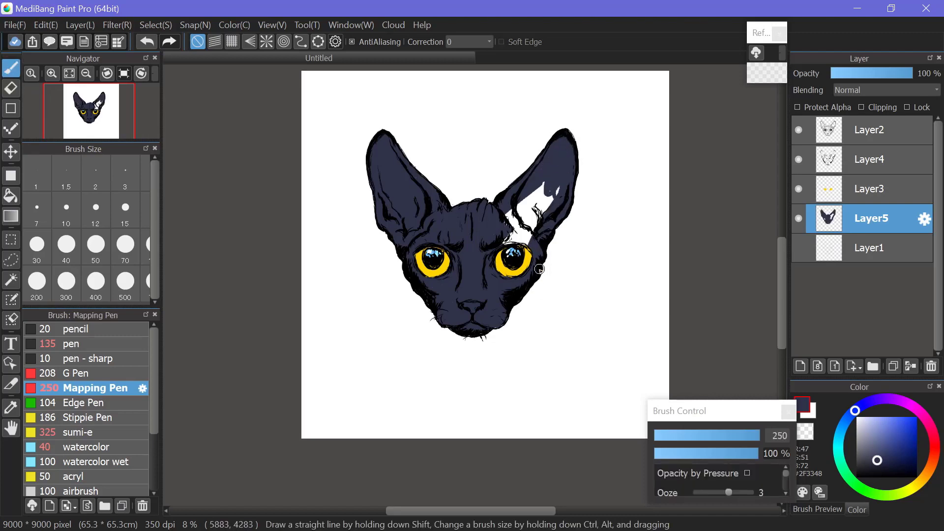
{"action": "left_click_drag", "start_coordinate": [540, 235], "coordinate": [544, 181]}
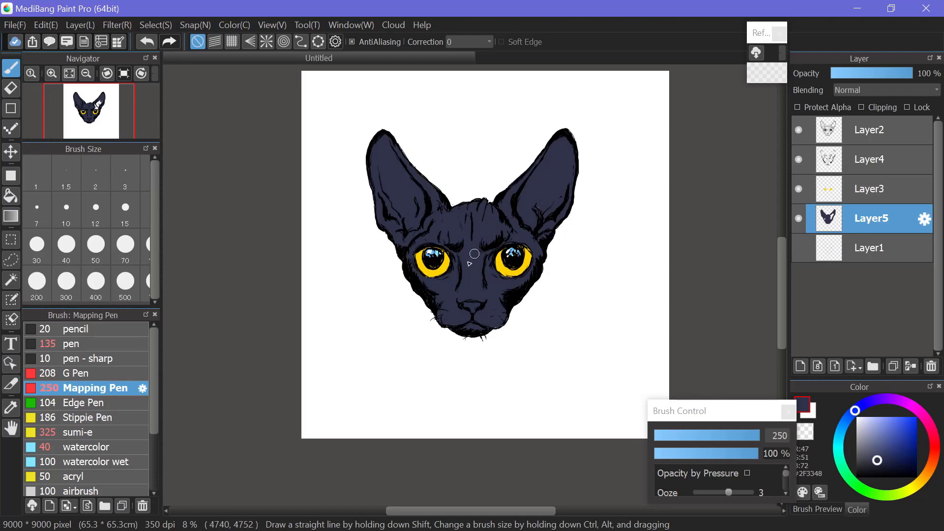
- Add a layer above the base colour and paint the insides of both ears muted brown (#7E6155)
{"action": "left_click", "coordinate": [801, 366]}
{"action": "left_click", "coordinate": [928, 472]}
{"action": "left_click_drag", "start_coordinate": [872, 448], "coordinate": [873, 439]}
{"action": "left_click_drag", "start_coordinate": [522, 200], "coordinate": [533, 229]}
{"action": "left_click", "coordinate": [876, 447]}
{"action": "left_click_drag", "start_coordinate": [927, 471], "coordinate": [932, 462]}
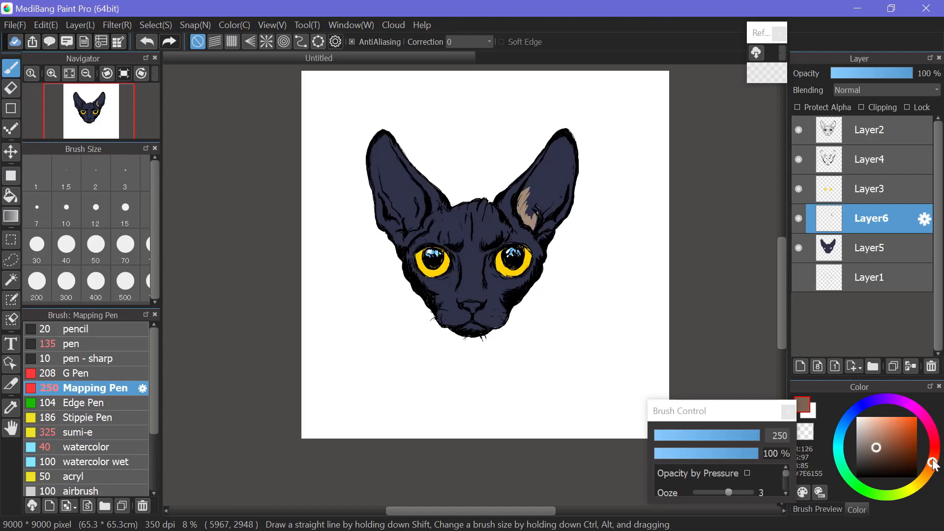
{"action": "mouse_move", "coordinate": [528, 213]}
{"action": "left_mouse_down"}
{"action": "mouse_move", "coordinate": [554, 217]}
{"action": "mouse_move", "coordinate": [569, 173]}
{"action": "mouse_move", "coordinate": [542, 202]}
{"action": "mouse_move", "coordinate": [518, 203]}
{"action": "mouse_move", "coordinate": [545, 161]}
{"action": "mouse_move", "coordinate": [531, 203]}
{"action": "mouse_move", "coordinate": [536, 219]}
{"action": "mouse_move", "coordinate": [565, 184]}
{"action": "mouse_move", "coordinate": [560, 141]}
{"action": "mouse_move", "coordinate": [522, 202]}
{"action": "mouse_move", "coordinate": [529, 208]}
{"action": "mouse_move", "coordinate": [544, 190]}
{"action": "mouse_move", "coordinate": [552, 219]}
{"action": "mouse_move", "coordinate": [565, 189]}
{"action": "mouse_move", "coordinate": [552, 226]}
{"action": "mouse_move", "coordinate": [565, 212]}
{"action": "mouse_move", "coordinate": [573, 166]}
{"action": "left_mouse_up"}
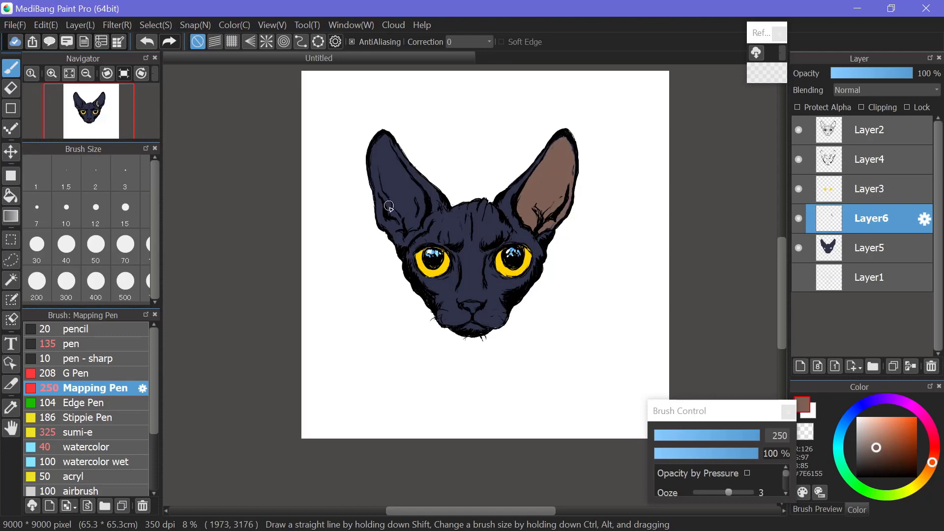
{"action": "mouse_move", "coordinate": [389, 206]}
{"action": "left_mouse_down"}
{"action": "mouse_move", "coordinate": [382, 136]}
{"action": "mouse_move", "coordinate": [395, 159]}
{"action": "mouse_move", "coordinate": [410, 142]}
{"action": "mouse_move", "coordinate": [390, 143]}
{"action": "mouse_move", "coordinate": [424, 202]}
{"action": "mouse_move", "coordinate": [417, 215]}
{"action": "mouse_move", "coordinate": [407, 183]}
{"action": "mouse_move", "coordinate": [378, 194]}
{"action": "left_mouse_up"}
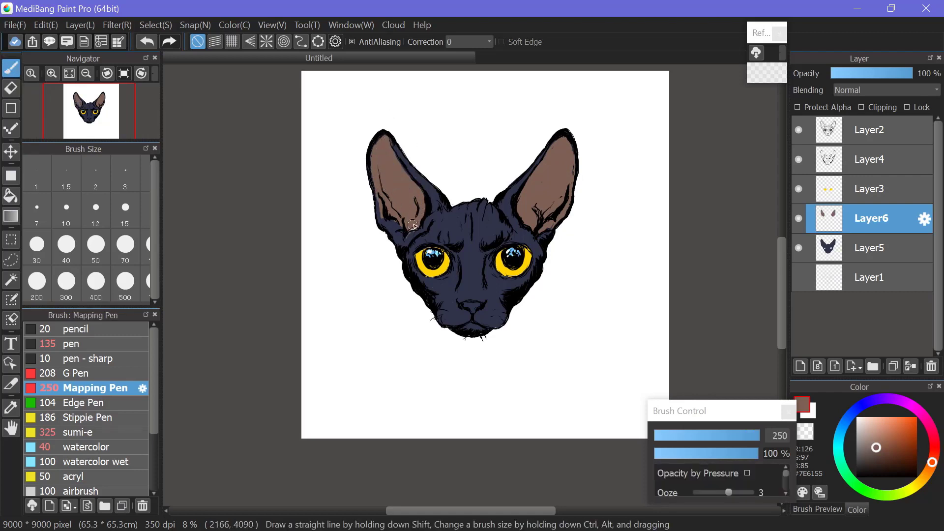
- Erase the excess brown around the base of the left ear
{"action": "key", "text": "e"}
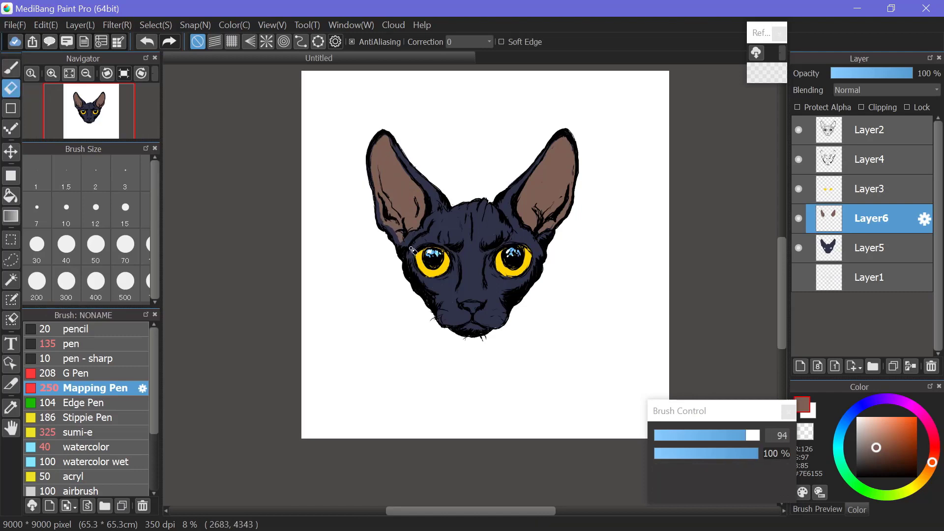
{"action": "key", "text": "b"}
{"action": "key", "text": "e"}
{"action": "left_click_drag", "start_coordinate": [399, 237], "coordinate": [403, 252]}
- Choose near-black (#1E1B1A) and paint the nose, chin and whisker spots on the muzzle
{"action": "key", "text": "b"}
{"action": "left_click_drag", "start_coordinate": [875, 461], "coordinate": [864, 470]}
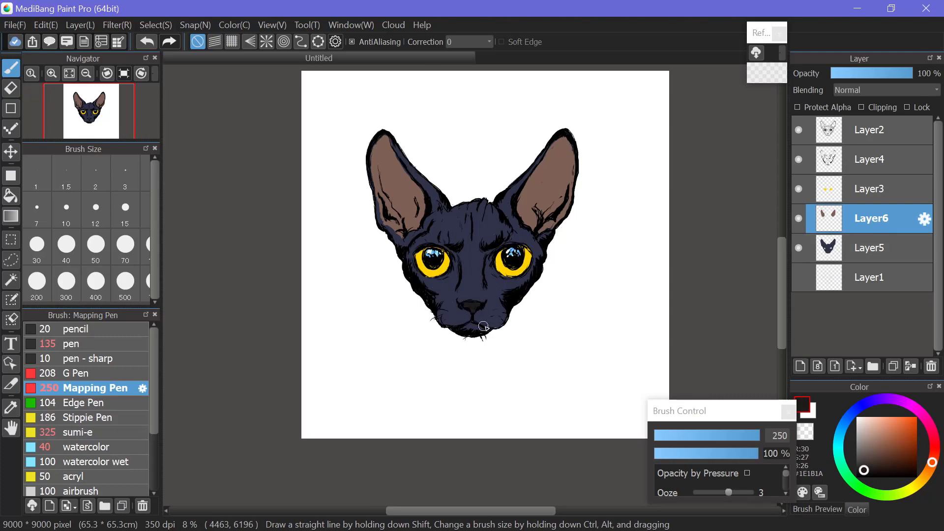
{"action": "left_click_drag", "start_coordinate": [483, 326], "coordinate": [505, 316]}
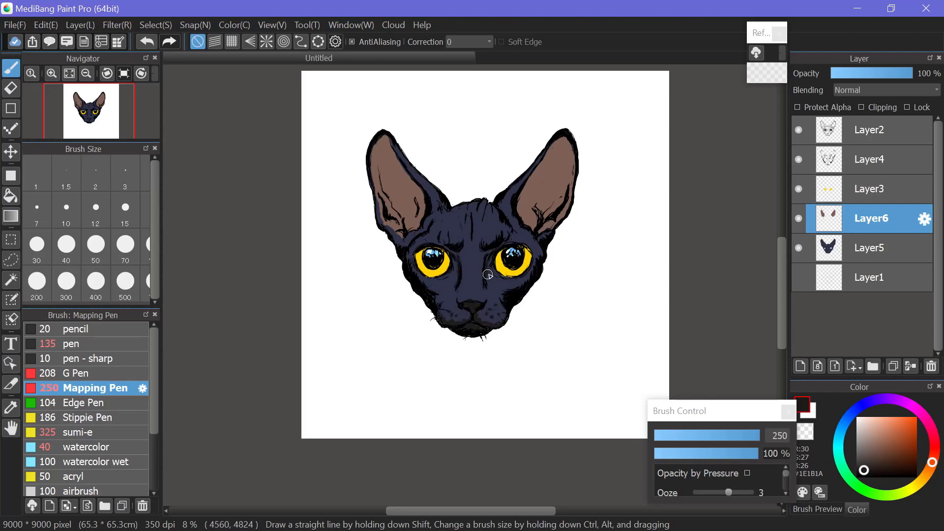
- Add a new layer and paint lighter slate blue (#494F73) highlights around the eyes, forehead, nose and muzzle
{"action": "right_click", "coordinate": [518, 236]}
{"action": "left_click", "coordinate": [877, 467]}
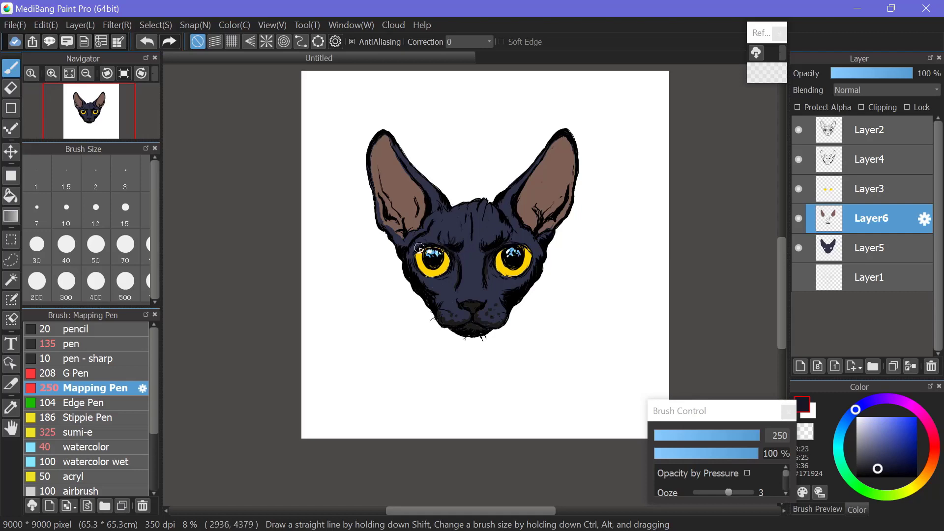
{"action": "left_click", "coordinate": [878, 450]}
{"action": "left_click", "coordinate": [850, 371]}
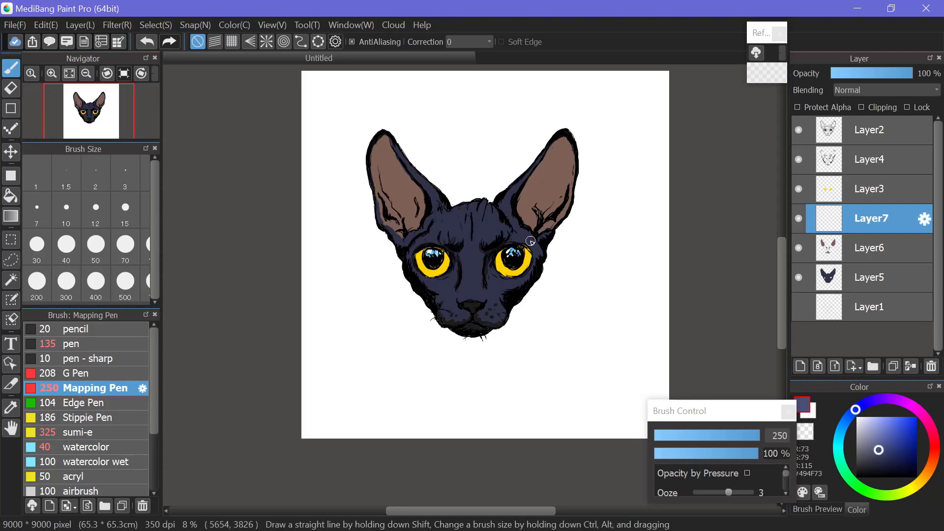
{"action": "mouse_move", "coordinate": [530, 241]}
{"action": "left_mouse_down"}
{"action": "mouse_move", "coordinate": [527, 273]}
{"action": "mouse_move", "coordinate": [498, 278]}
{"action": "left_mouse_up"}
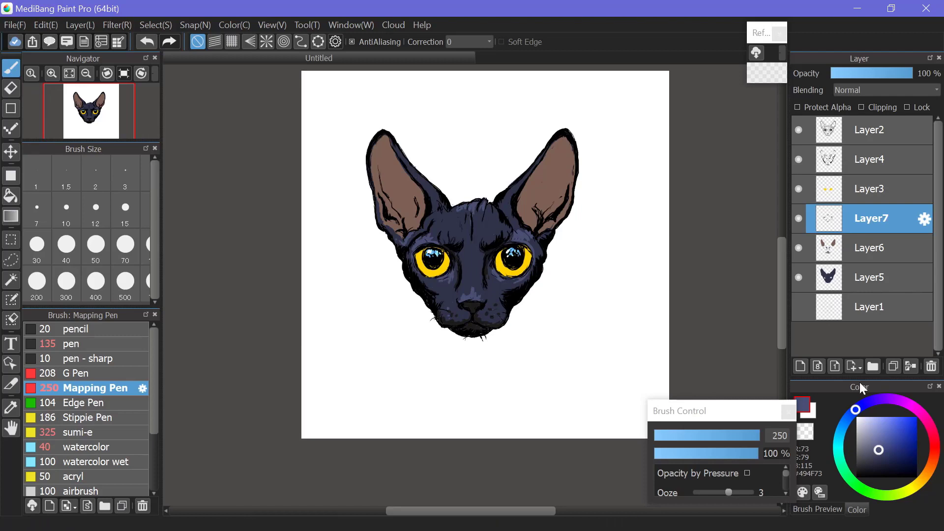
- Choose dark brown (#4A3026) and shade the inner edge of the right ear's interior with the pen at size 300
{"action": "left_click", "coordinate": [932, 461]}
{"action": "left_click", "coordinate": [885, 460]}
{"action": "left_click_drag", "start_coordinate": [521, 195], "coordinate": [529, 225]}
{"action": "left_click", "coordinate": [768, 406]}
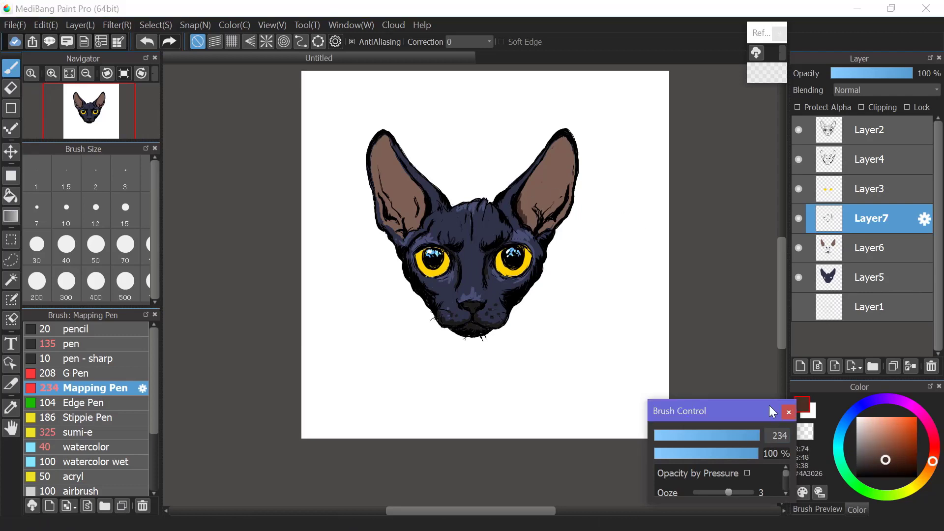
{"action": "left_click", "coordinate": [67, 283]}
{"action": "left_click_drag", "start_coordinate": [523, 190], "coordinate": [530, 227]}
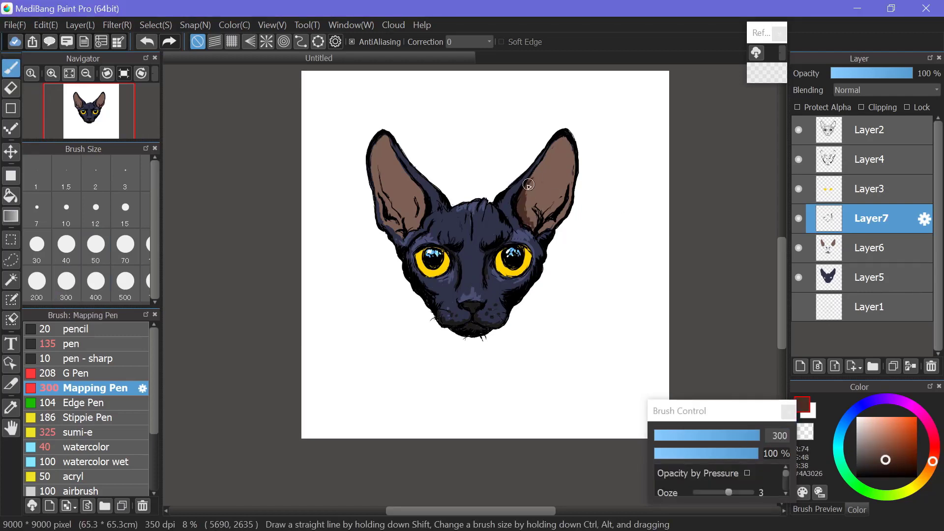
- Extend the dark brown shading across the right ear's lower interior and shade the left ear's interior to match
{"action": "key", "text": "e"}
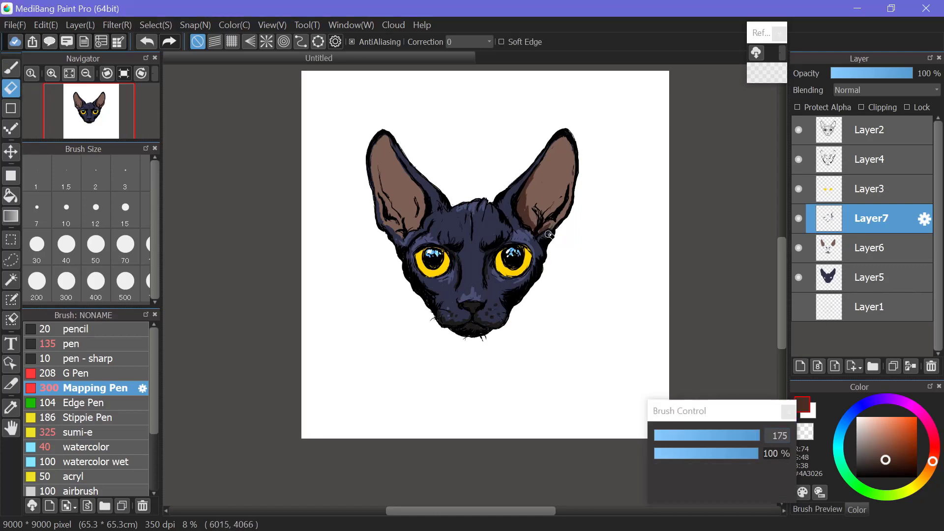
{"action": "key", "text": "b"}
{"action": "mouse_move", "coordinate": [532, 226]}
{"action": "left_mouse_down"}
{"action": "mouse_move", "coordinate": [526, 205]}
{"action": "mouse_move", "coordinate": [536, 228]}
{"action": "mouse_move", "coordinate": [559, 199]}
{"action": "left_mouse_up"}
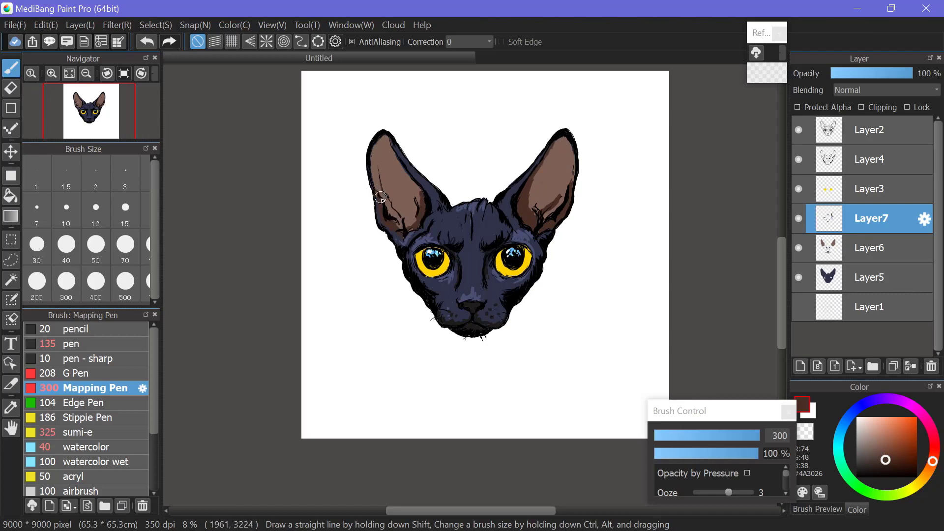
{"action": "left_click_drag", "start_coordinate": [418, 201], "coordinate": [403, 170]}
{"action": "left_click_drag", "start_coordinate": [405, 228], "coordinate": [382, 191]}
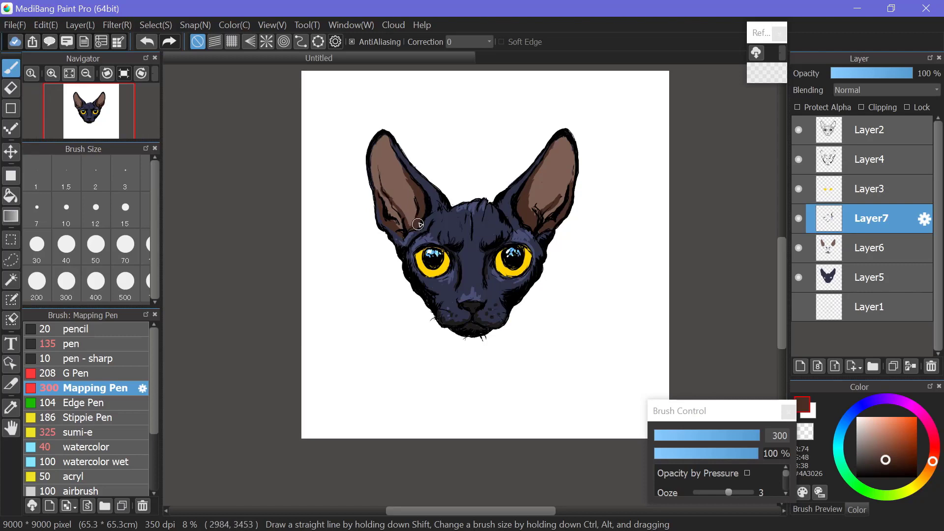